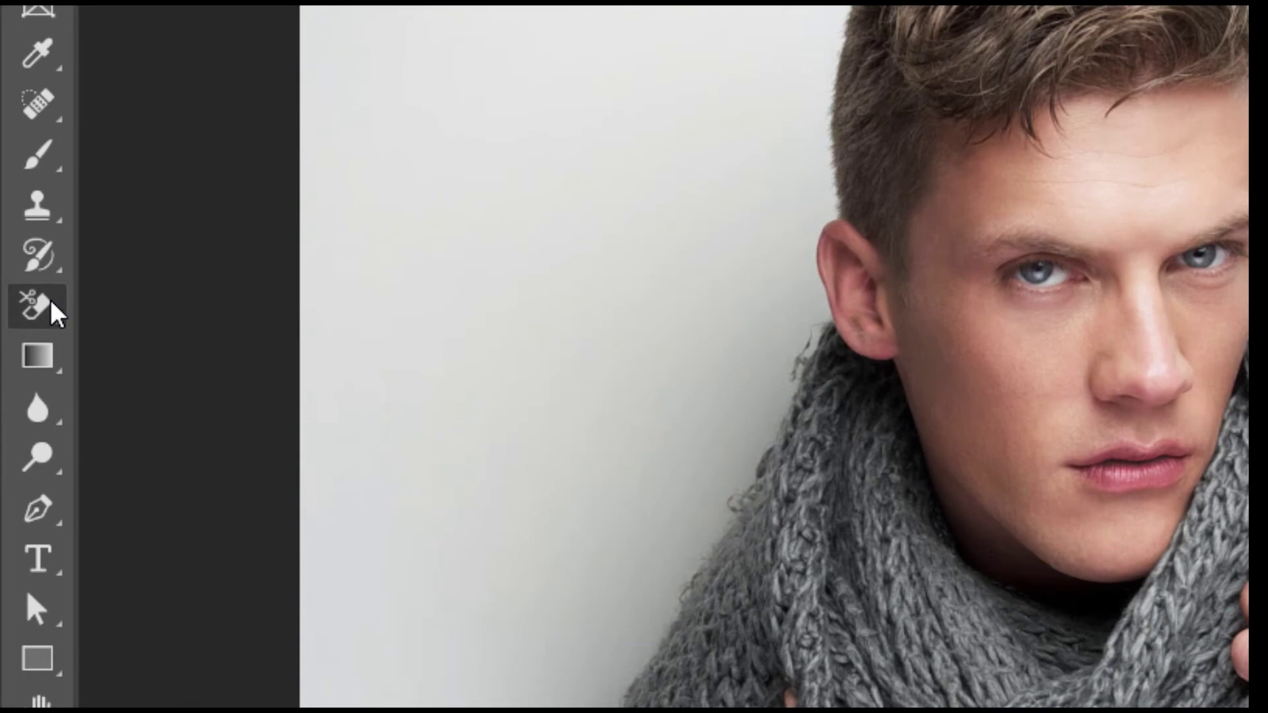
Step: Activate the Background Eraser Tool
{"action": "right_click", "coordinate": [21, 337]}
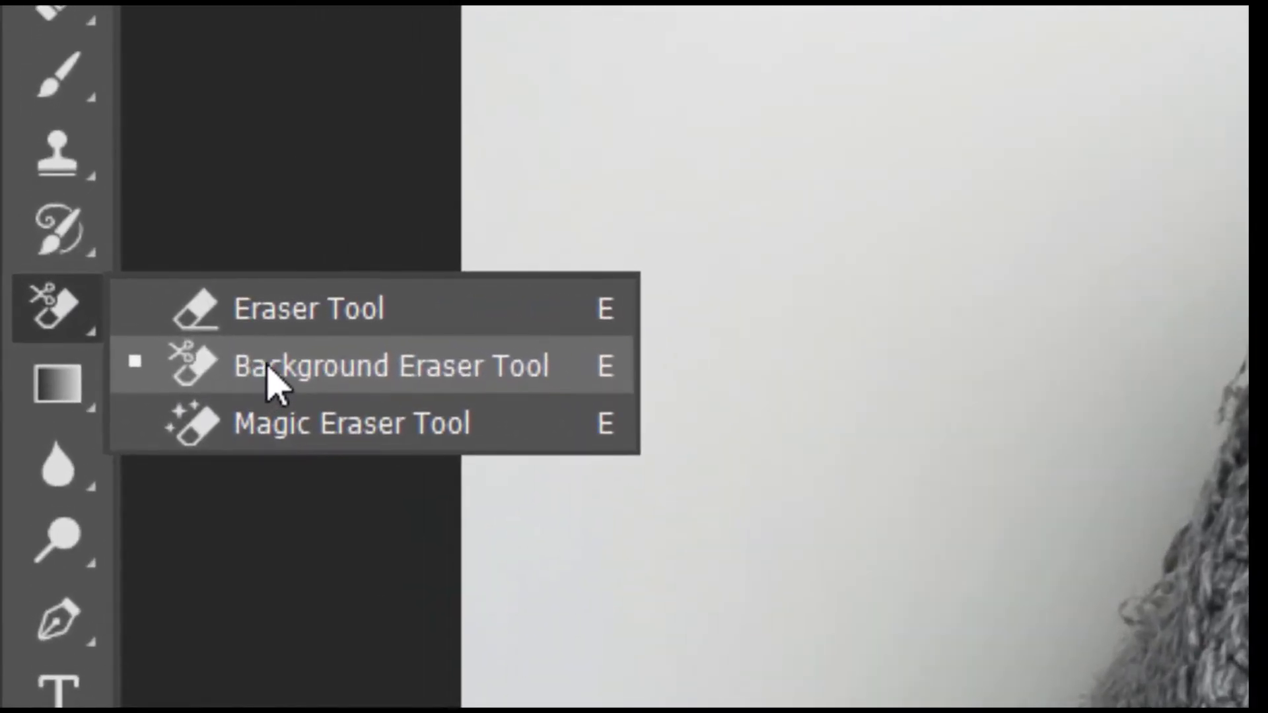
{"action": "left_click", "coordinate": [268, 367]}
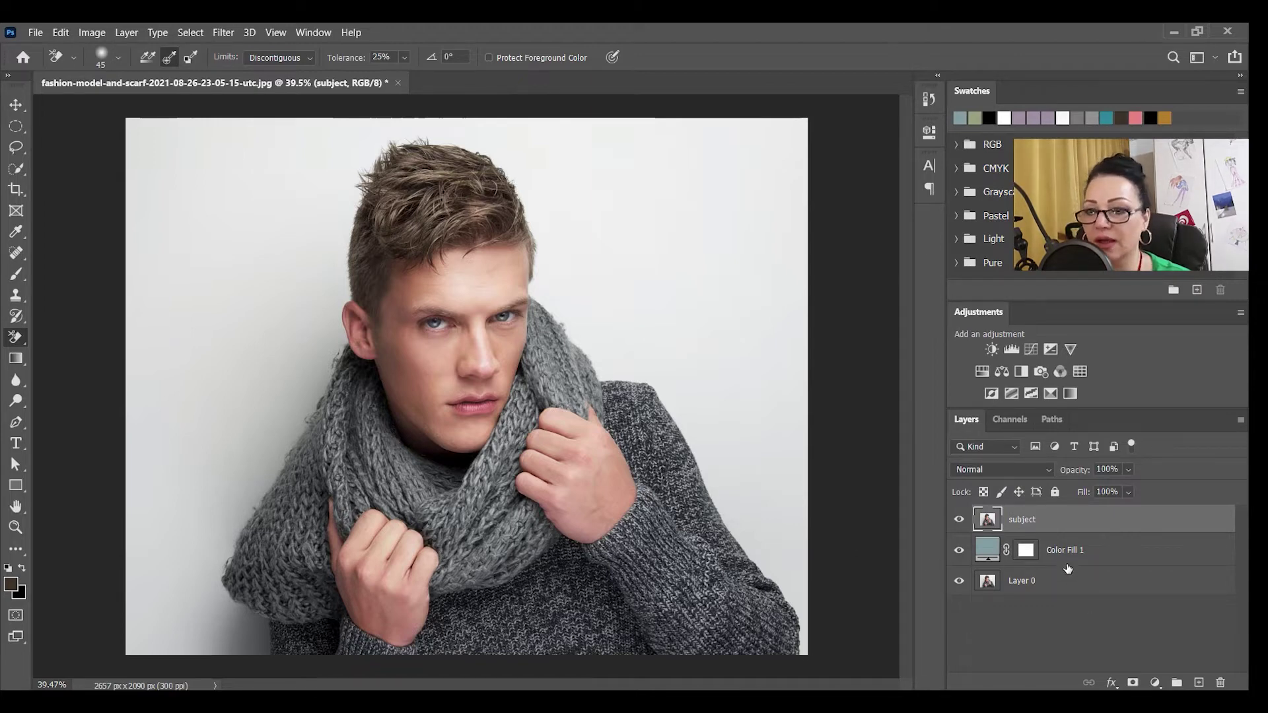
{"action": "left_click", "coordinate": [1058, 584]}
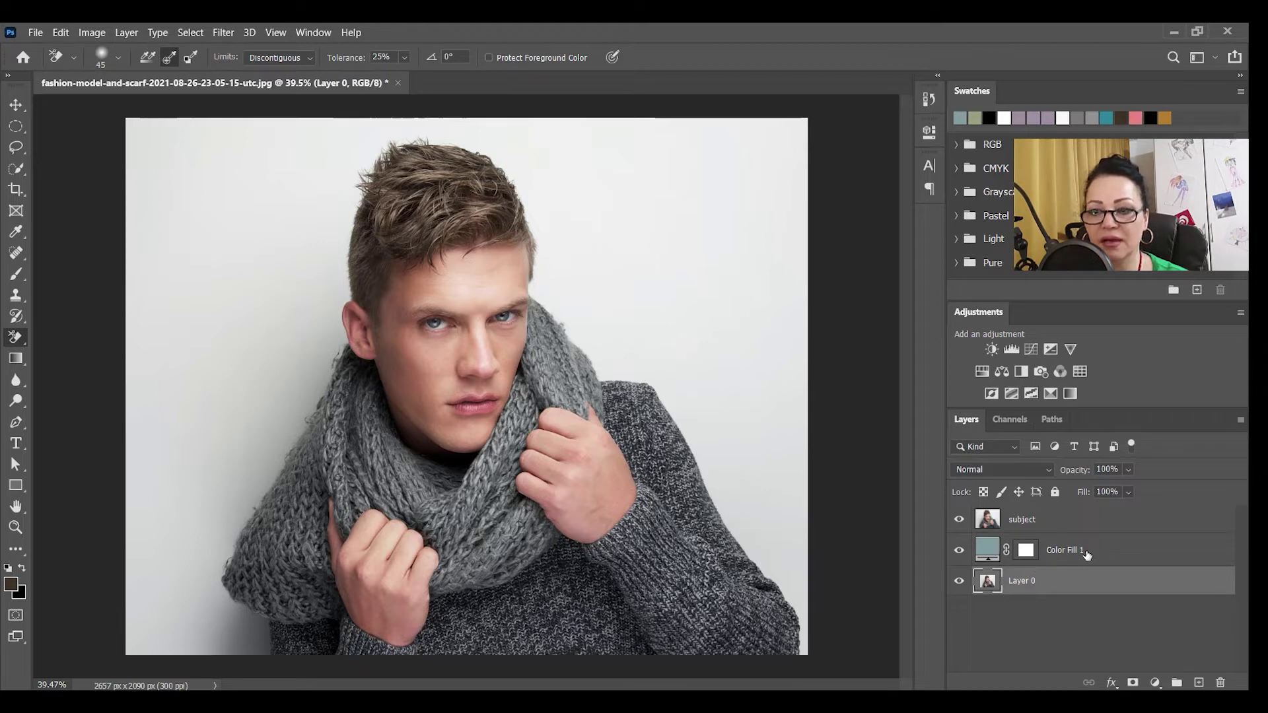
{"action": "left_click", "coordinate": [1086, 555]}
{"action": "left_click", "coordinate": [1156, 684]}
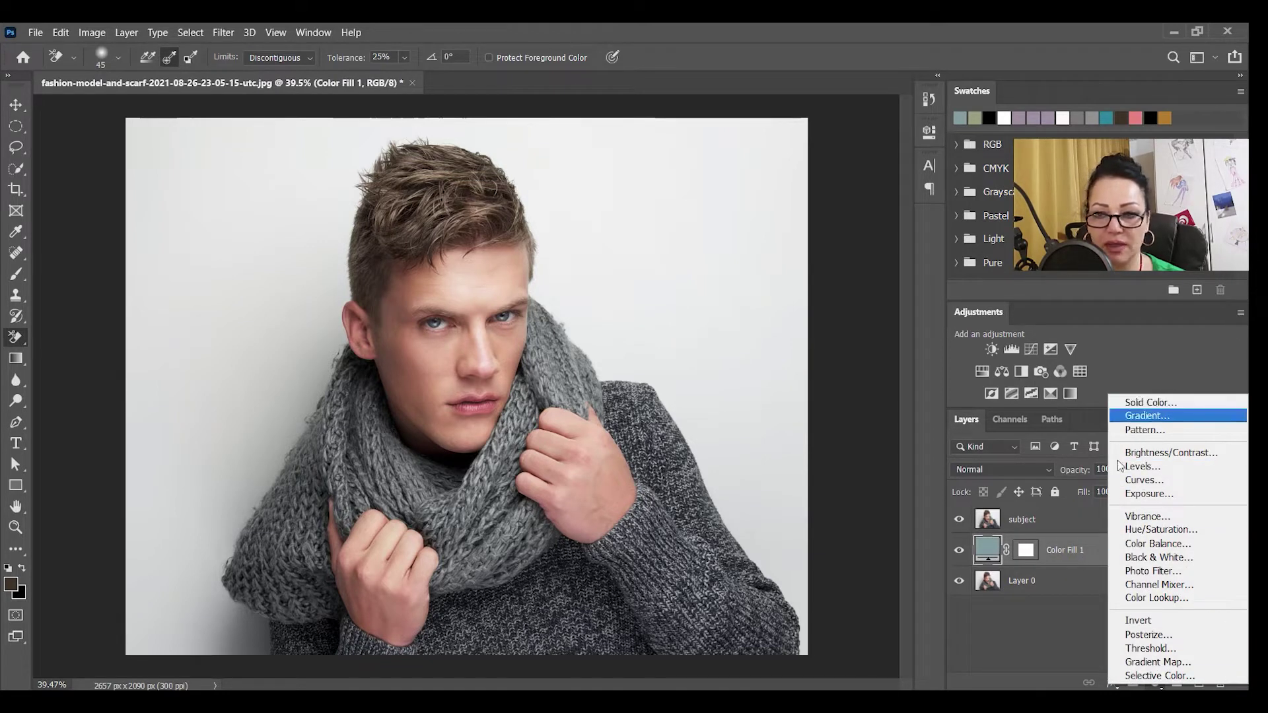
{"action": "left_click", "coordinate": [1056, 624]}
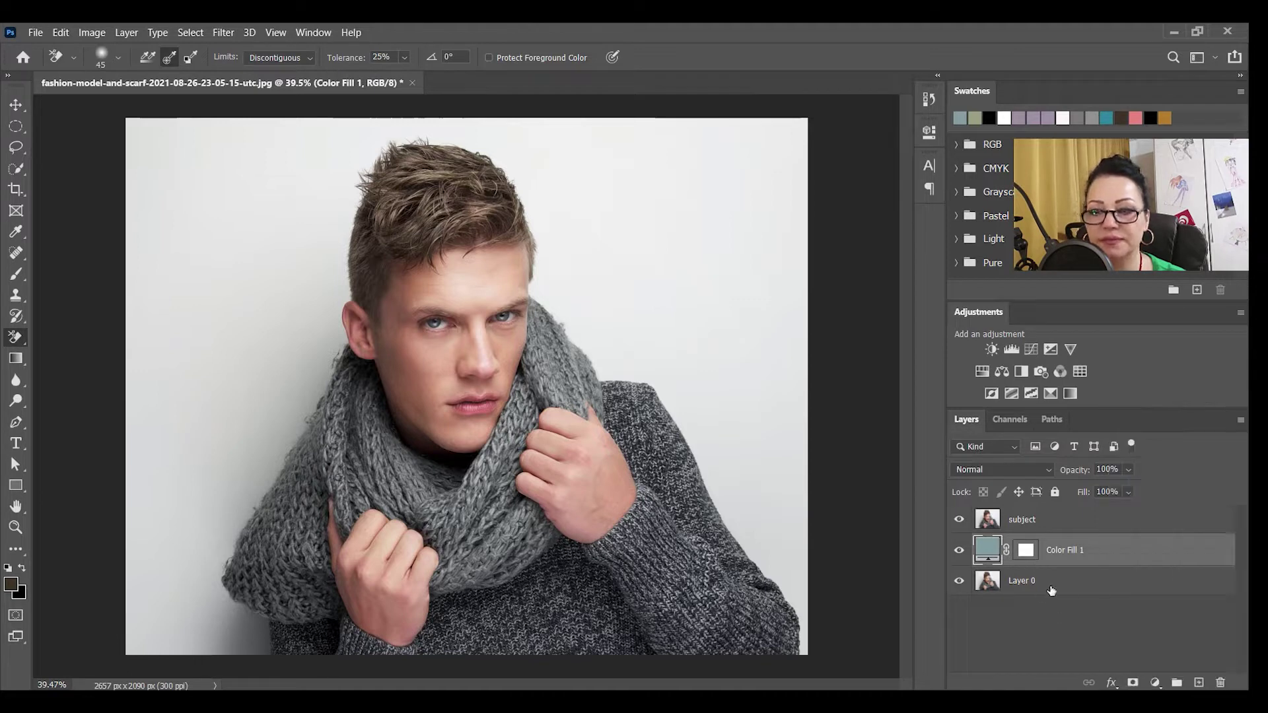
{"action": "left_click", "coordinate": [1042, 582]}
Step: Make the subject layer active for editing with the Background Eraser Tool
{"action": "left_click", "coordinate": [1029, 522]}
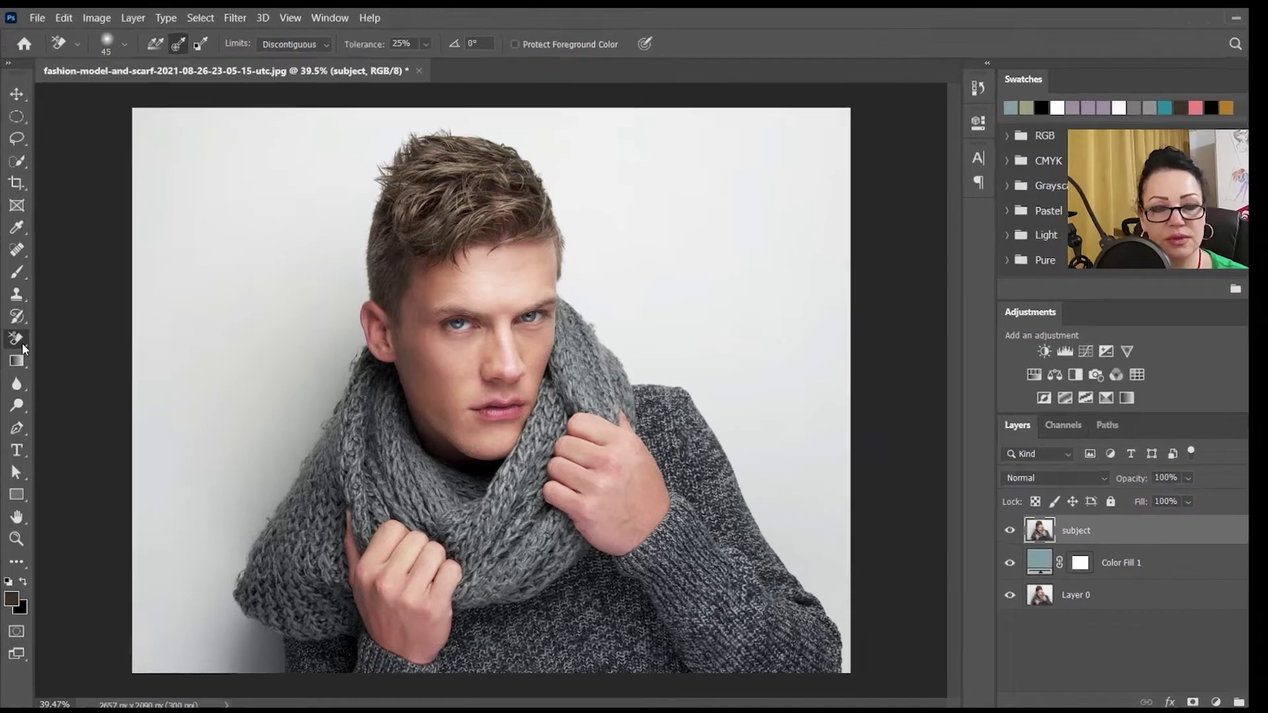
{"action": "right_click", "coordinate": [20, 339]}
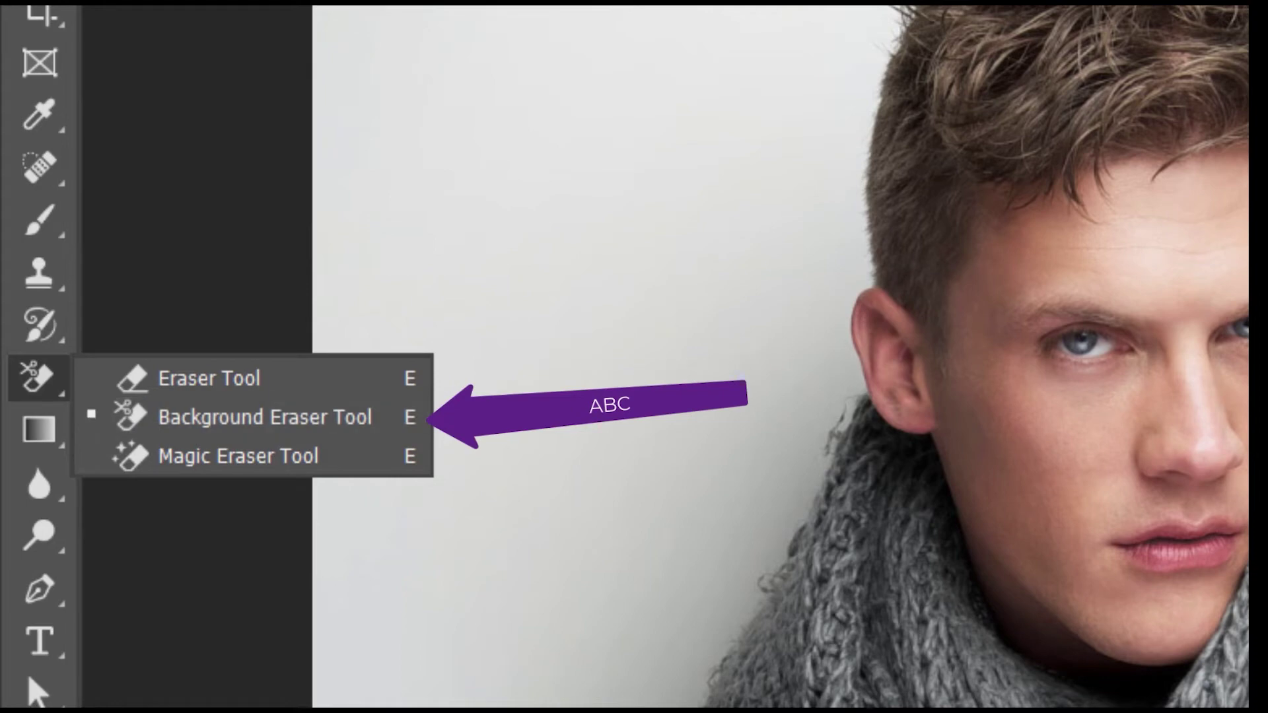
{"action": "left_click", "coordinate": [424, 91]}
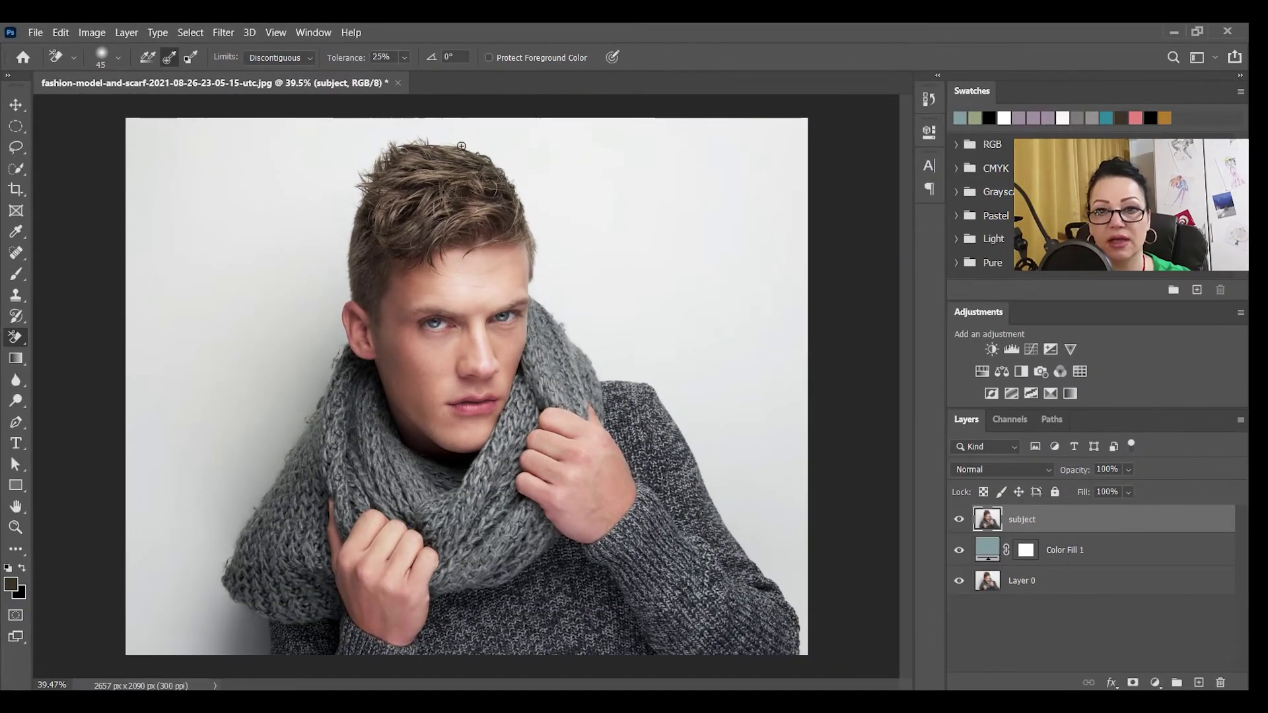
Step: Enlarge the background eraser brush to 150 and erase the light background around the man's hair, scarf and sweater outline on the subject layer
{"action": "scroll", "coordinate": [1158, 314], "scroll_direction": "up", "scroll_amount": 3}
{"action": "scroll", "coordinate": [461, 145], "scroll_direction": "up", "scroll_amount": 1}
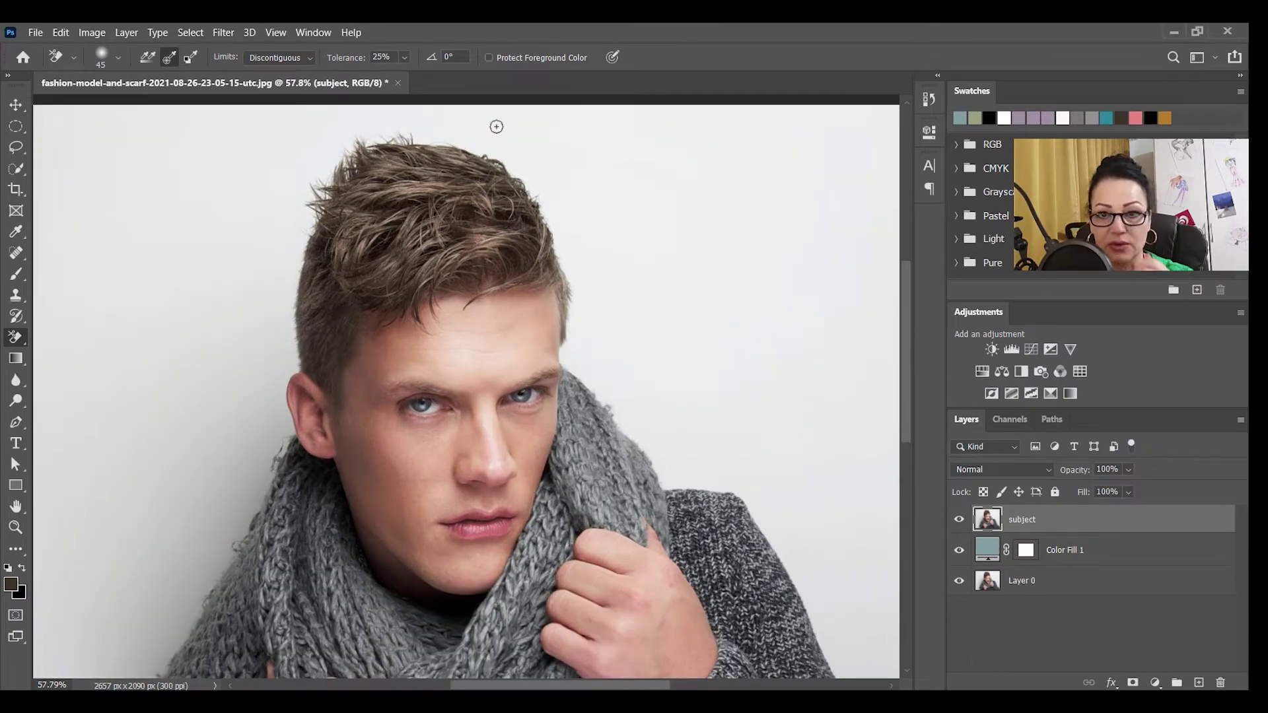
{"action": "scroll", "coordinate": [508, 121], "scroll_direction": "up", "scroll_amount": 1}
{"action": "scroll", "coordinate": [499, 123], "scroll_direction": "up", "scroll_amount": 1}
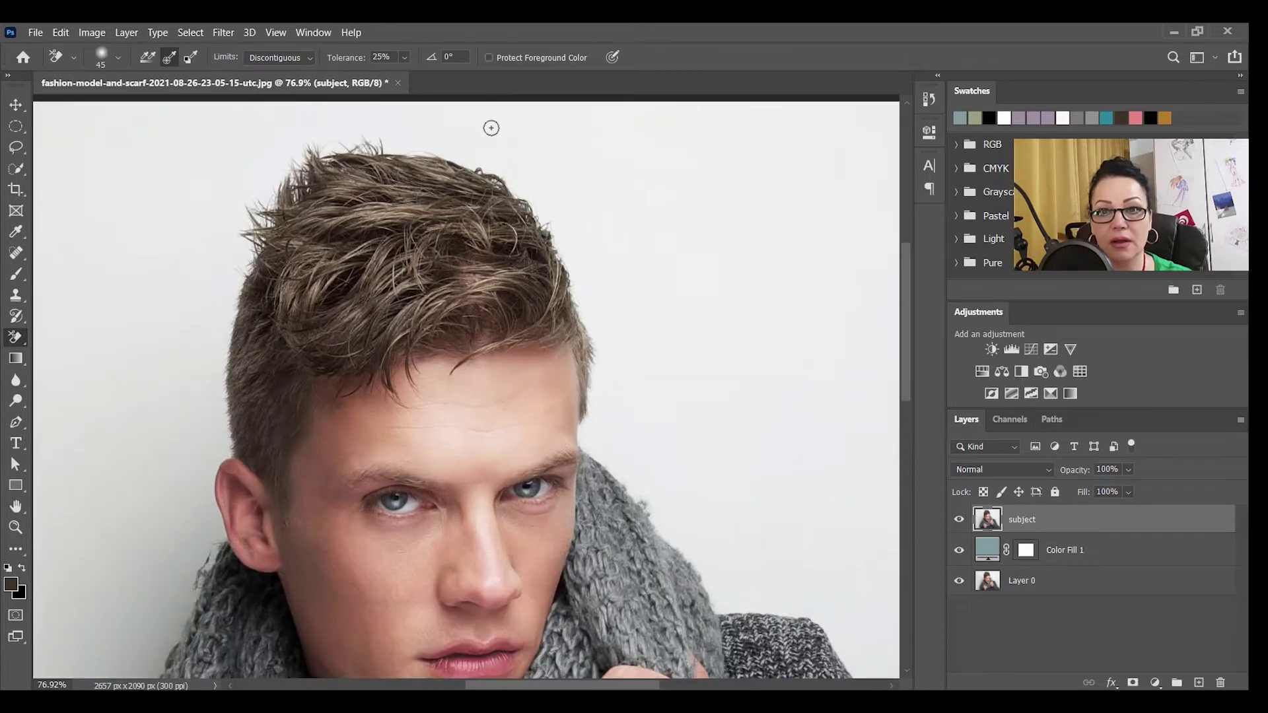
{"action": "key", "text": "bracketright"}
{"action": "key", "text": "bracketright"}
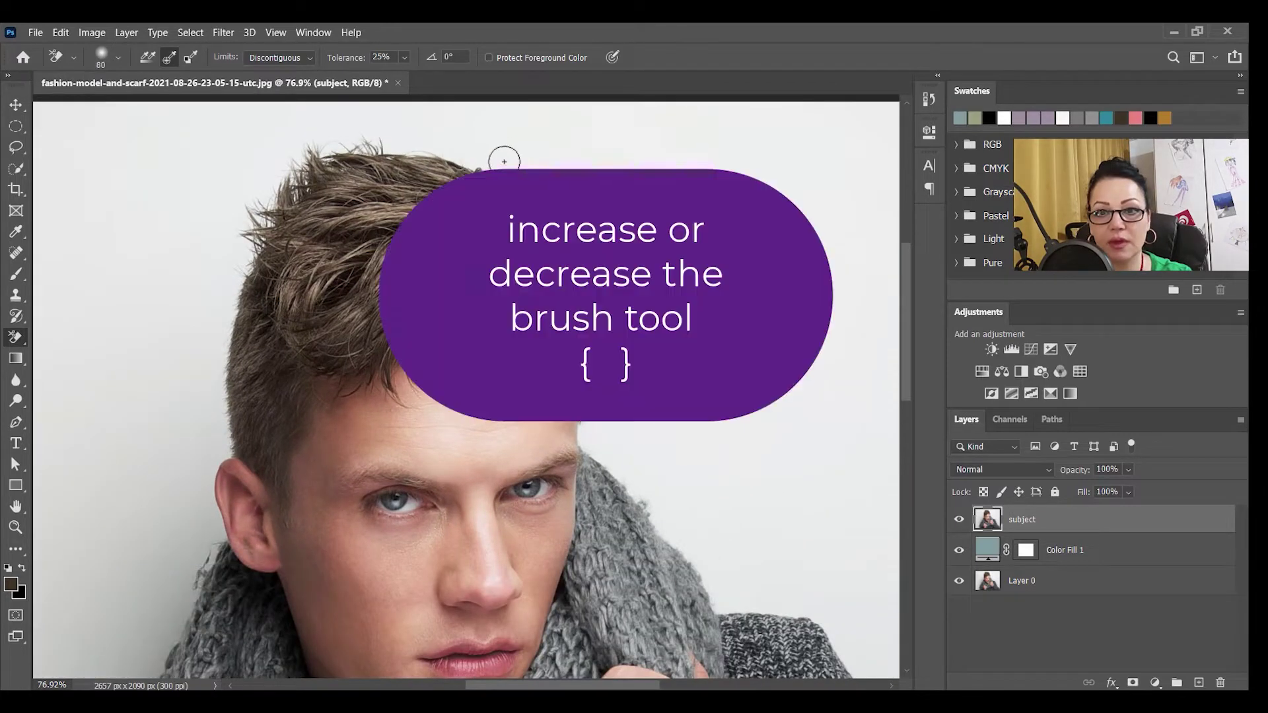
{"action": "key", "text": "bracketright"}
{"action": "key", "text": "bracketright"}
{"action": "key", "text": "bracketright"}
{"action": "key", "text": "bracketright"}
{"action": "key", "text": "bracketright"}
{"action": "key", "text": "bracketright"}
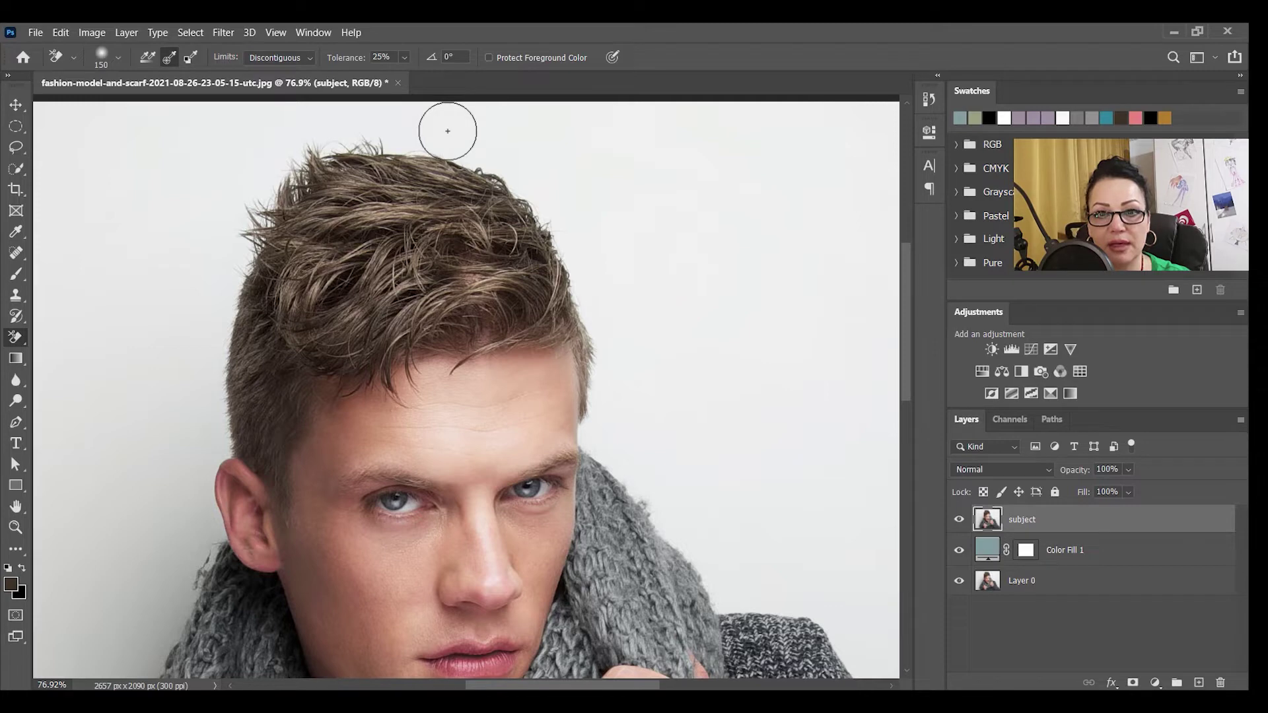
{"action": "left_click", "coordinate": [448, 131]}
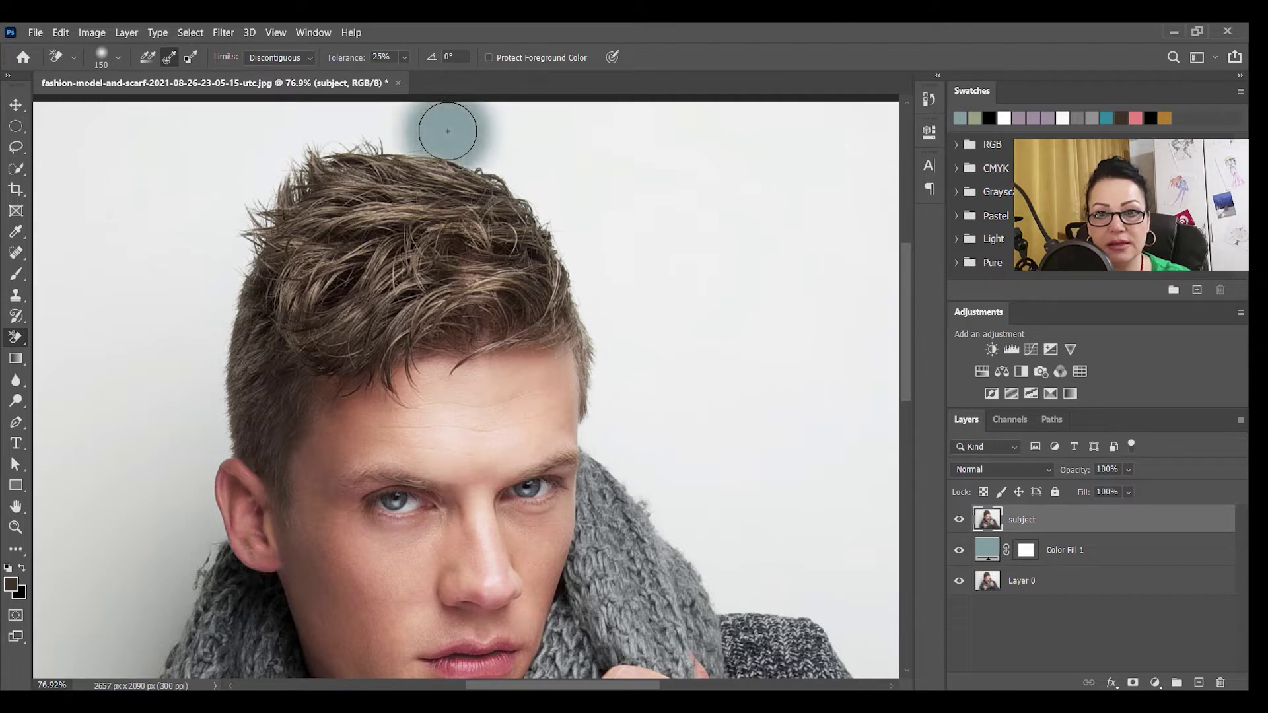
{"action": "mouse_move", "coordinate": [447, 131]}
{"action": "left_mouse_down"}
{"action": "mouse_move", "coordinate": [384, 114]}
{"action": "mouse_move", "coordinate": [466, 127]}
{"action": "mouse_move", "coordinate": [515, 153]}
{"action": "mouse_move", "coordinate": [537, 167]}
{"action": "mouse_move", "coordinate": [553, 214]}
{"action": "mouse_move", "coordinate": [569, 204]}
{"action": "mouse_move", "coordinate": [563, 187]}
{"action": "mouse_move", "coordinate": [566, 212]}
{"action": "left_mouse_up"}
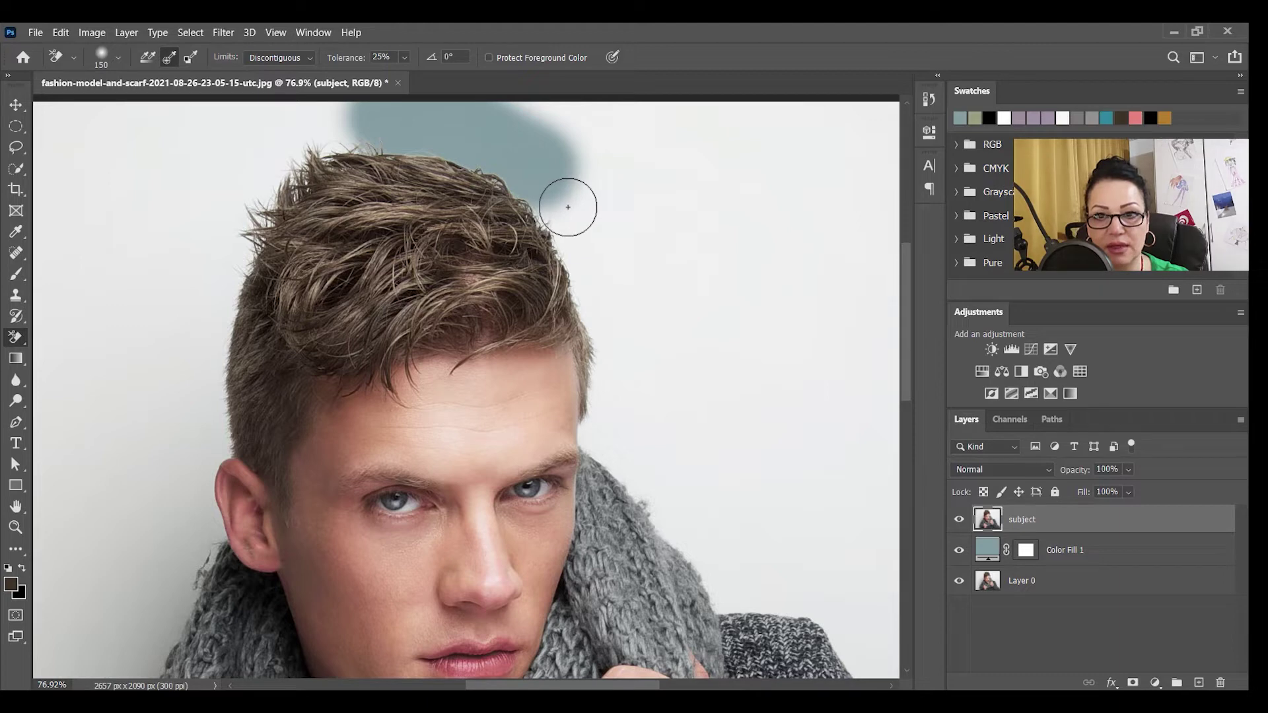
{"action": "mouse_move", "coordinate": [568, 207]}
{"action": "left_mouse_down"}
{"action": "mouse_move", "coordinate": [624, 345]}
{"action": "mouse_move", "coordinate": [631, 458]}
{"action": "mouse_move", "coordinate": [614, 434]}
{"action": "mouse_move", "coordinate": [621, 406]}
{"action": "mouse_move", "coordinate": [741, 581]}
{"action": "left_mouse_up"}
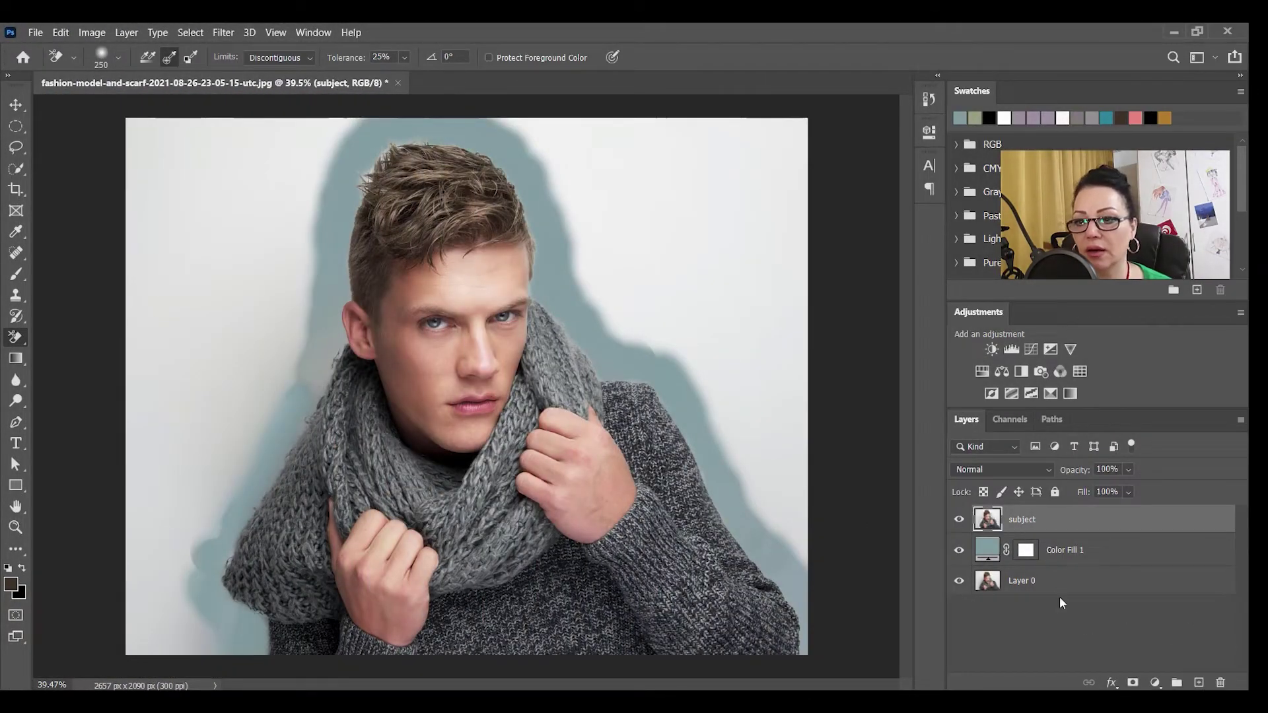
Step: Duplicate Layer 0 and rename the copy "mask"
{"action": "left_click", "coordinate": [1034, 582]}
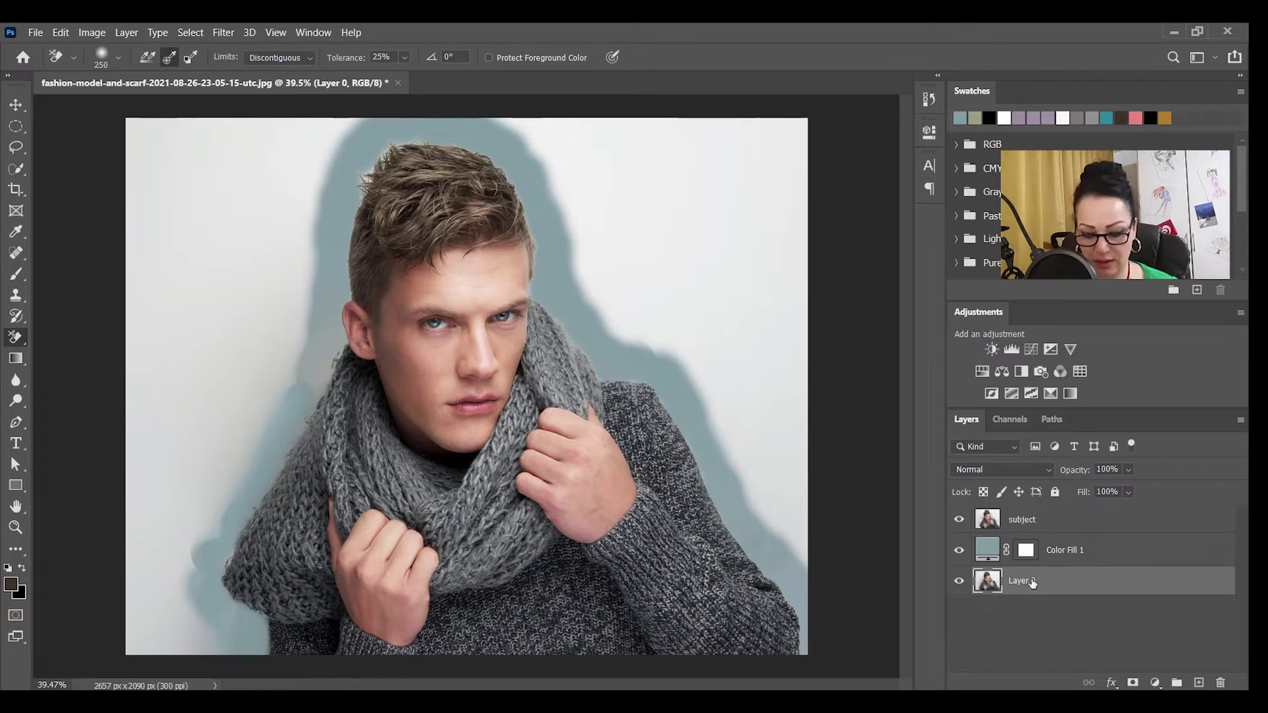
{"action": "key", "text": "ctrl+j"}
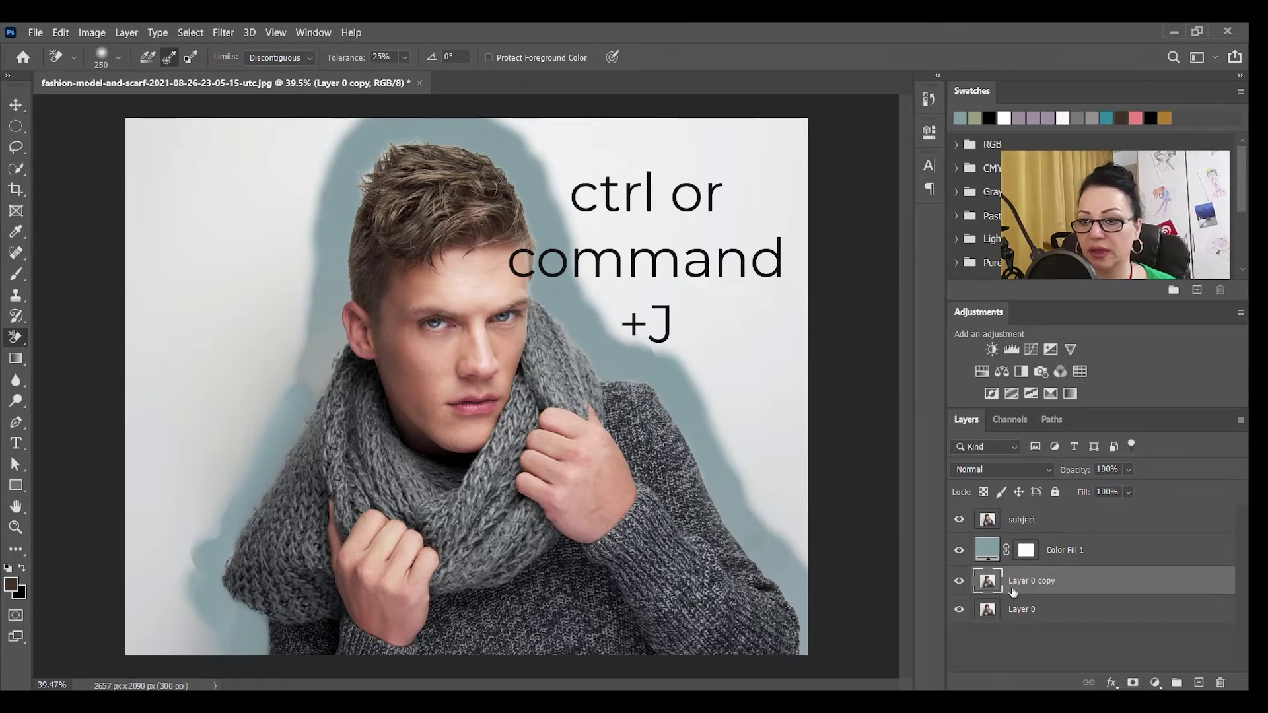
{"action": "double_click", "coordinate": [1031, 584]}
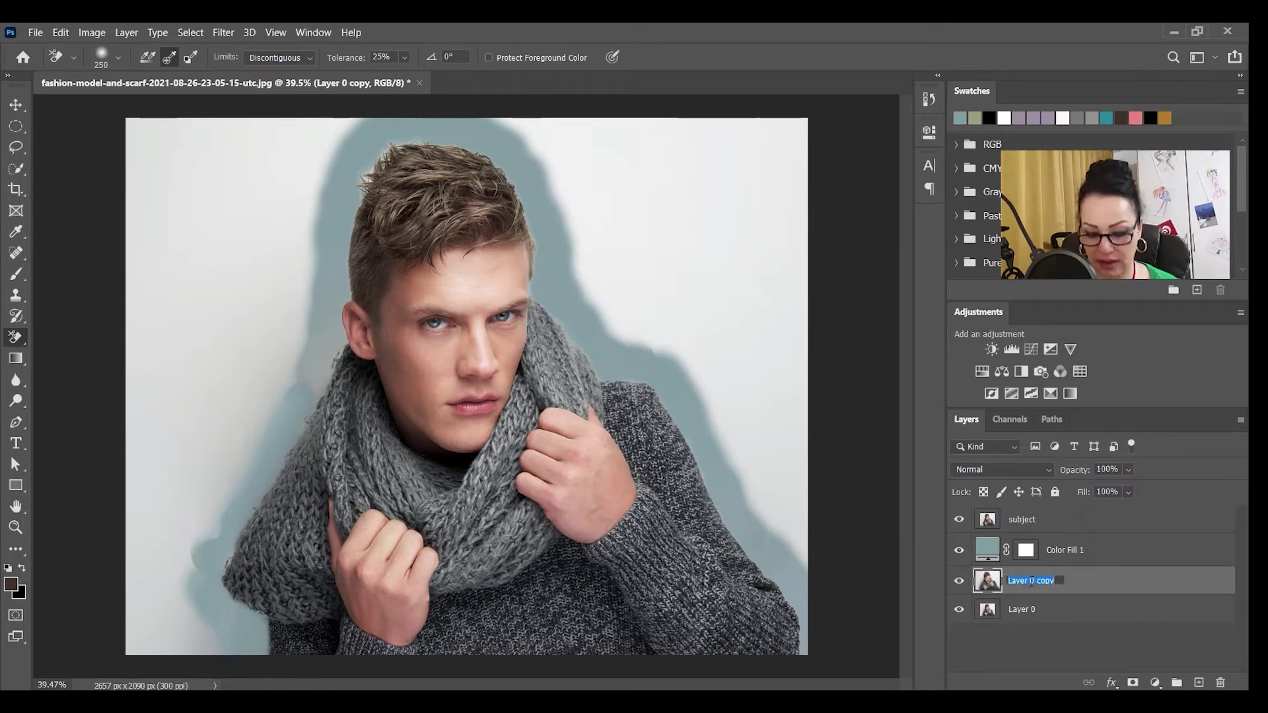
{"action": "type", "text": "mas"}
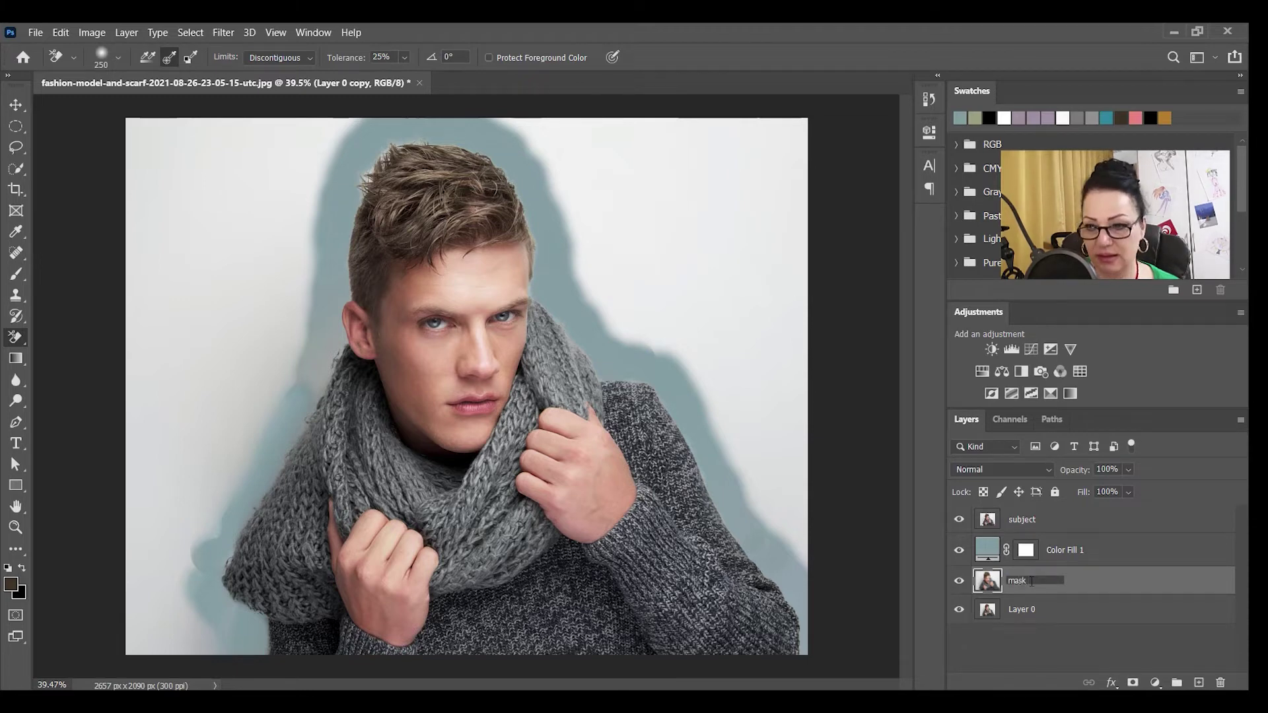
{"action": "type", "text": "k"}
{"action": "key", "text": "Return"}
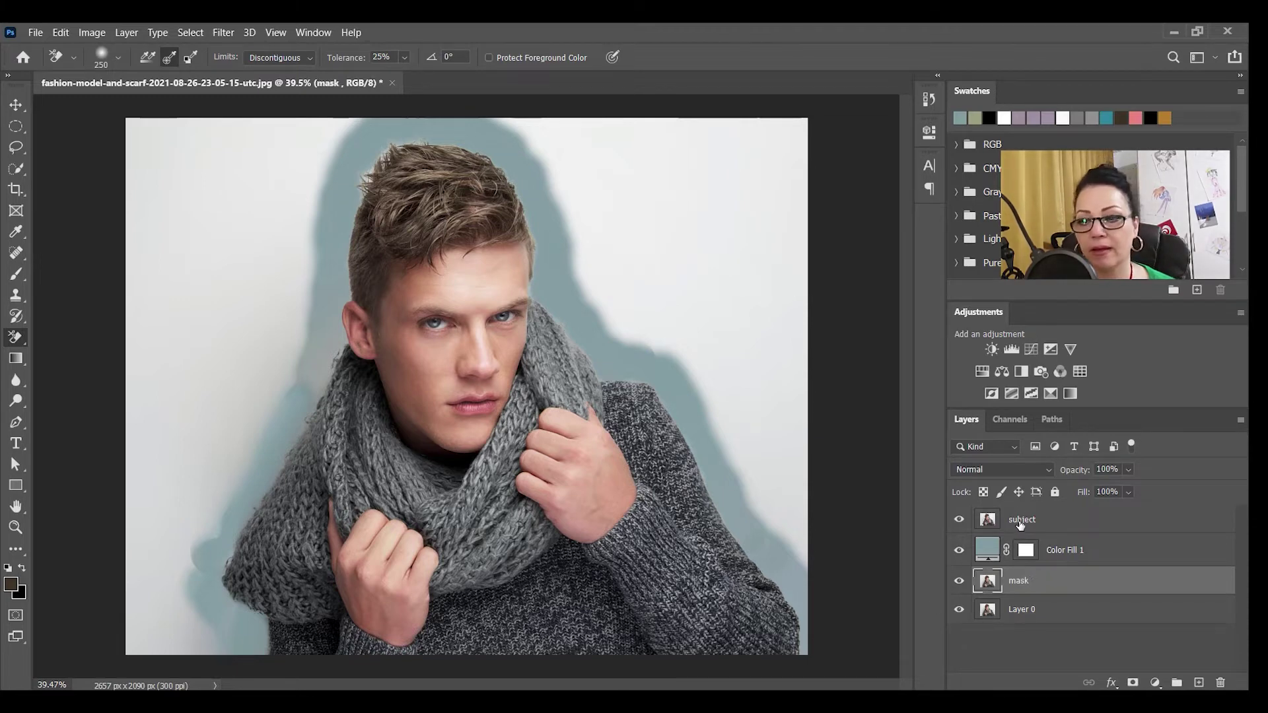
Step: Load the subject layer's pixels as a selection and add it as a layer mask to the mask layer
{"action": "left_click", "coordinate": [1020, 523]}
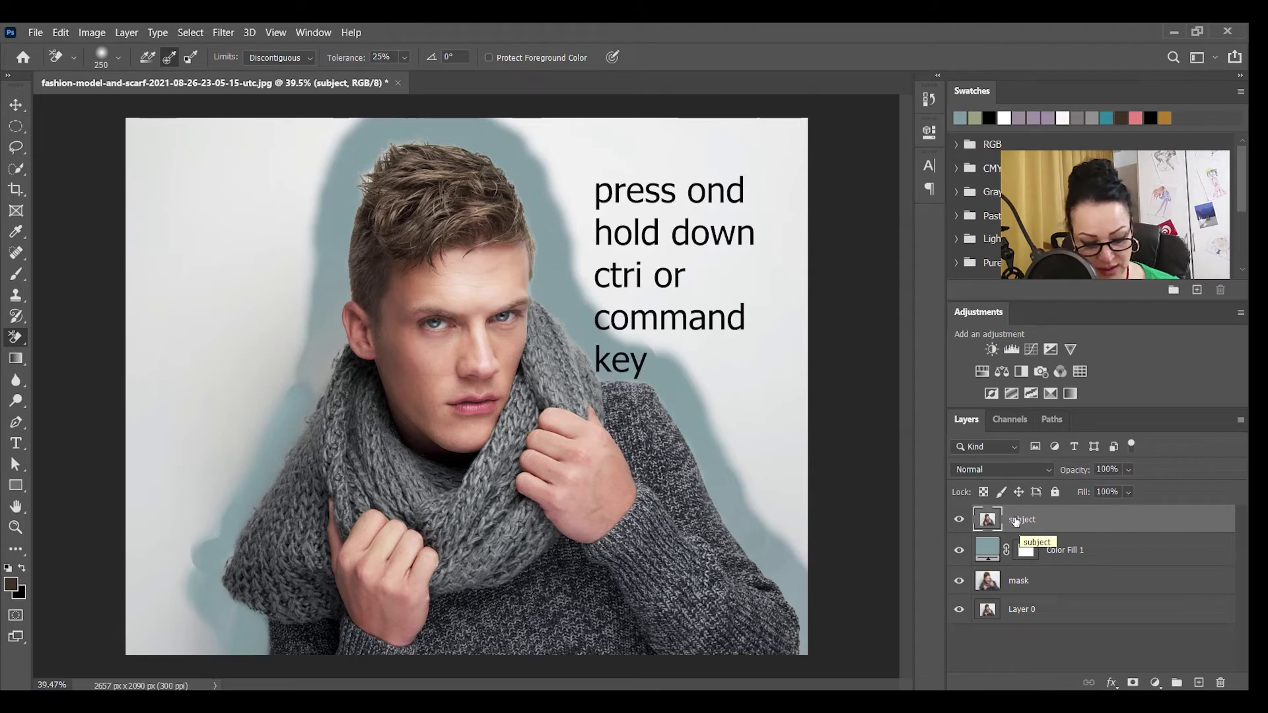
{"action": "left_click", "coordinate": [995, 522], "text": "ctrl"}
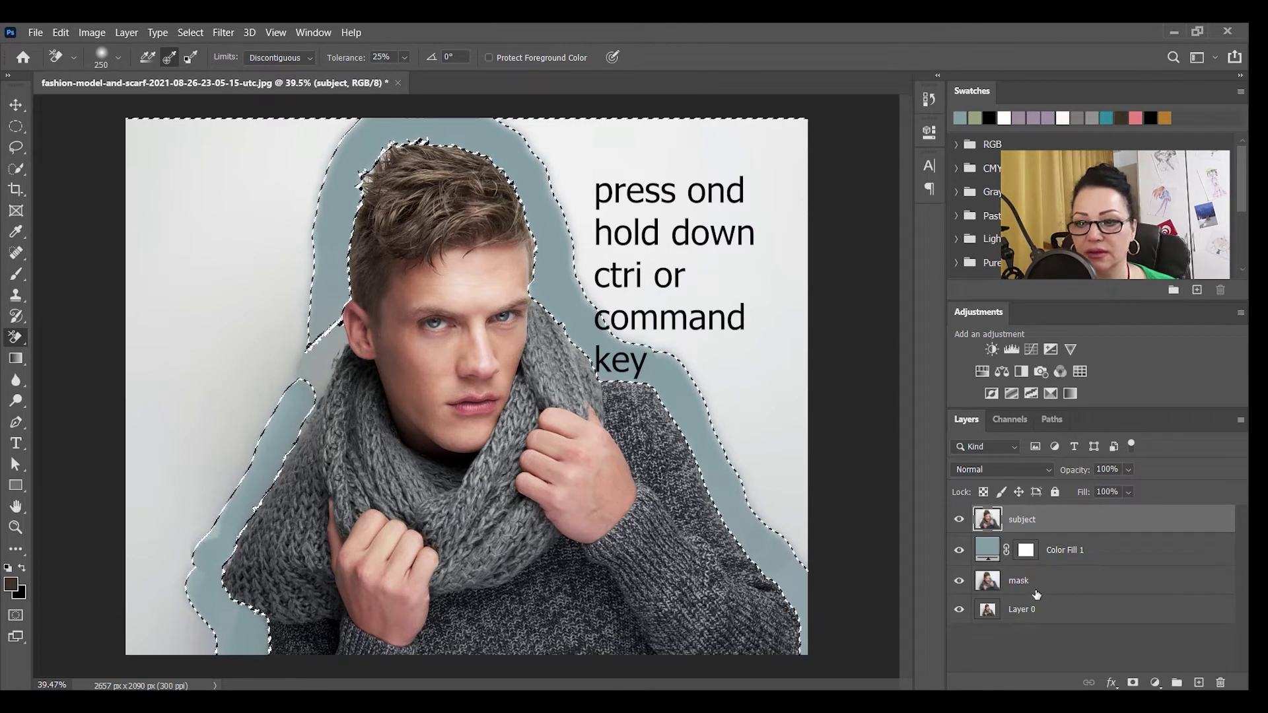
{"action": "left_click", "coordinate": [1027, 582]}
{"action": "left_click", "coordinate": [1133, 682]}
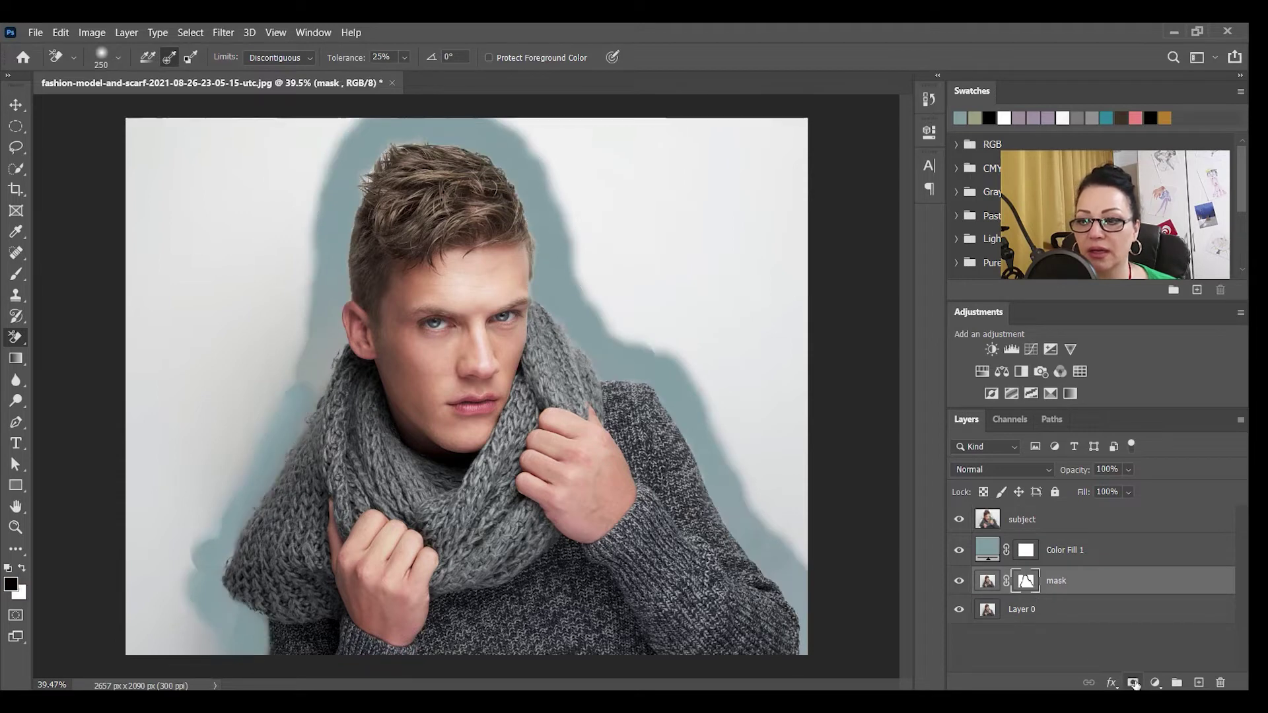
Step: Delete the subject layer and move the mask layer above Color Fill 1
{"action": "left_click", "coordinate": [1109, 527]}
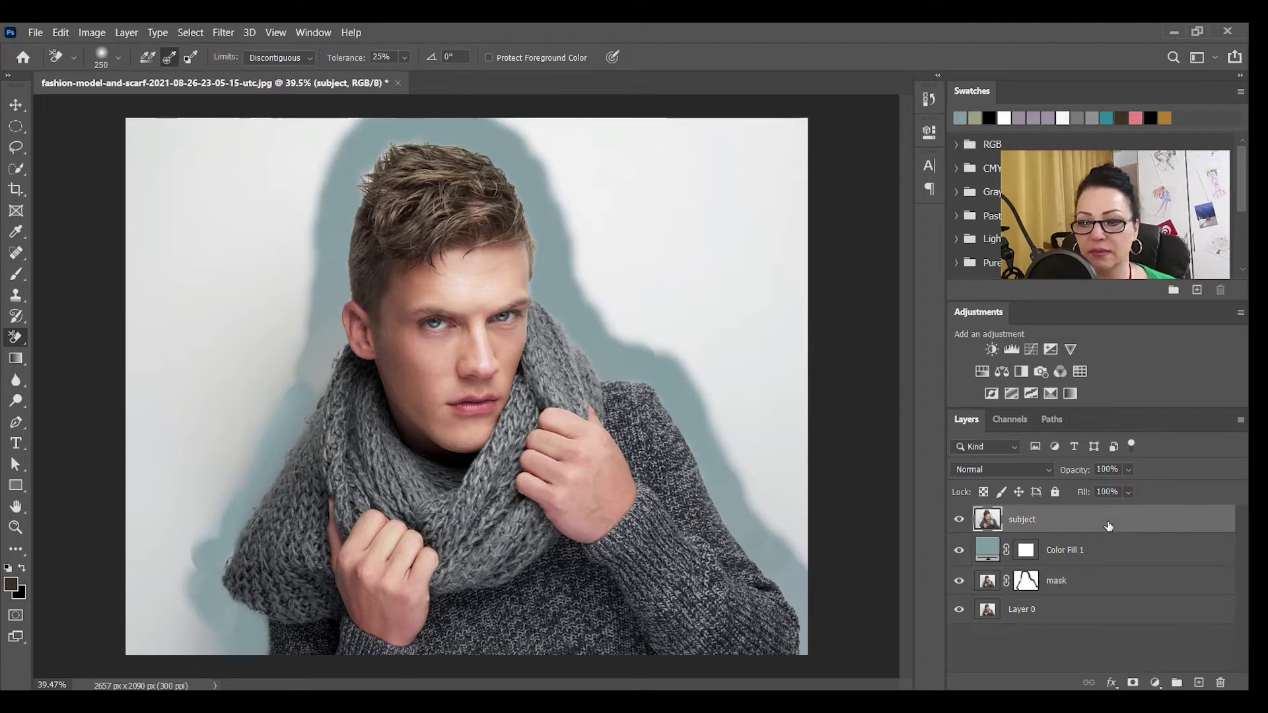
{"action": "left_click_drag", "start_coordinate": [1109, 522], "coordinate": [1222, 685]}
{"action": "left_click_drag", "start_coordinate": [1093, 555], "coordinate": [1080, 509]}
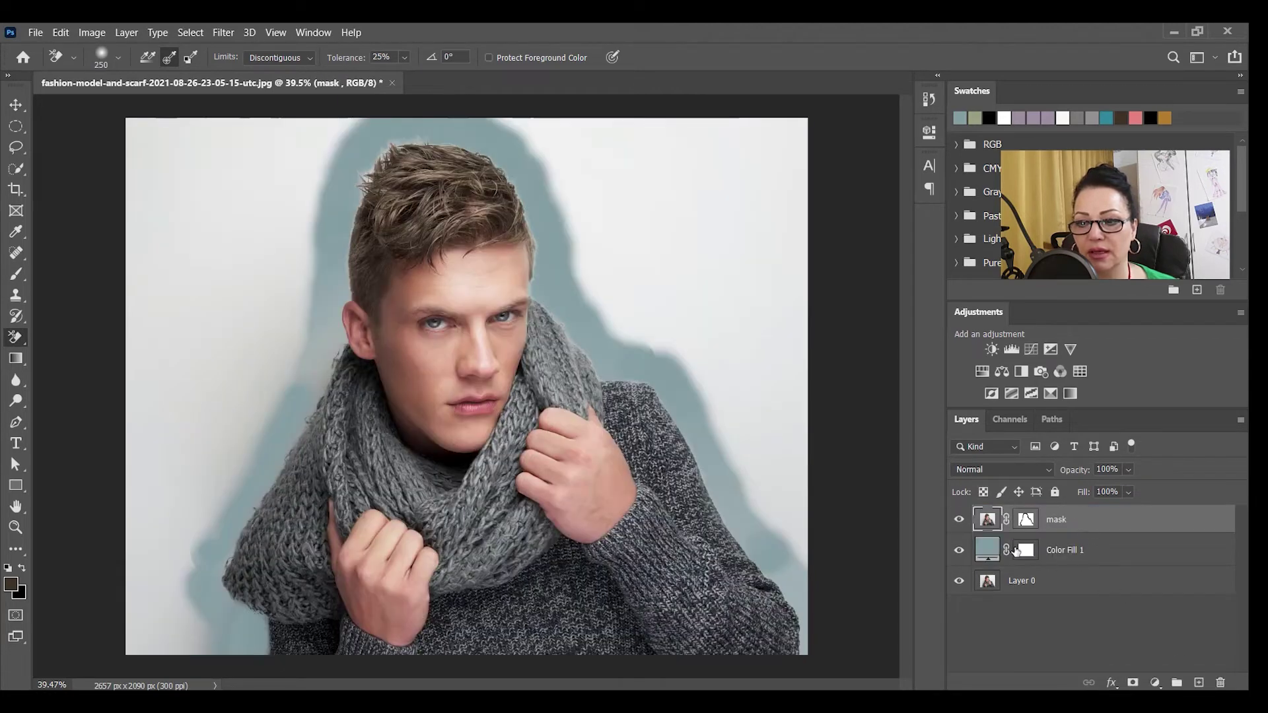
Step: Display the mask layer's black-and-white layer mask alone on the canvas
{"action": "left_click", "coordinate": [1025, 522]}
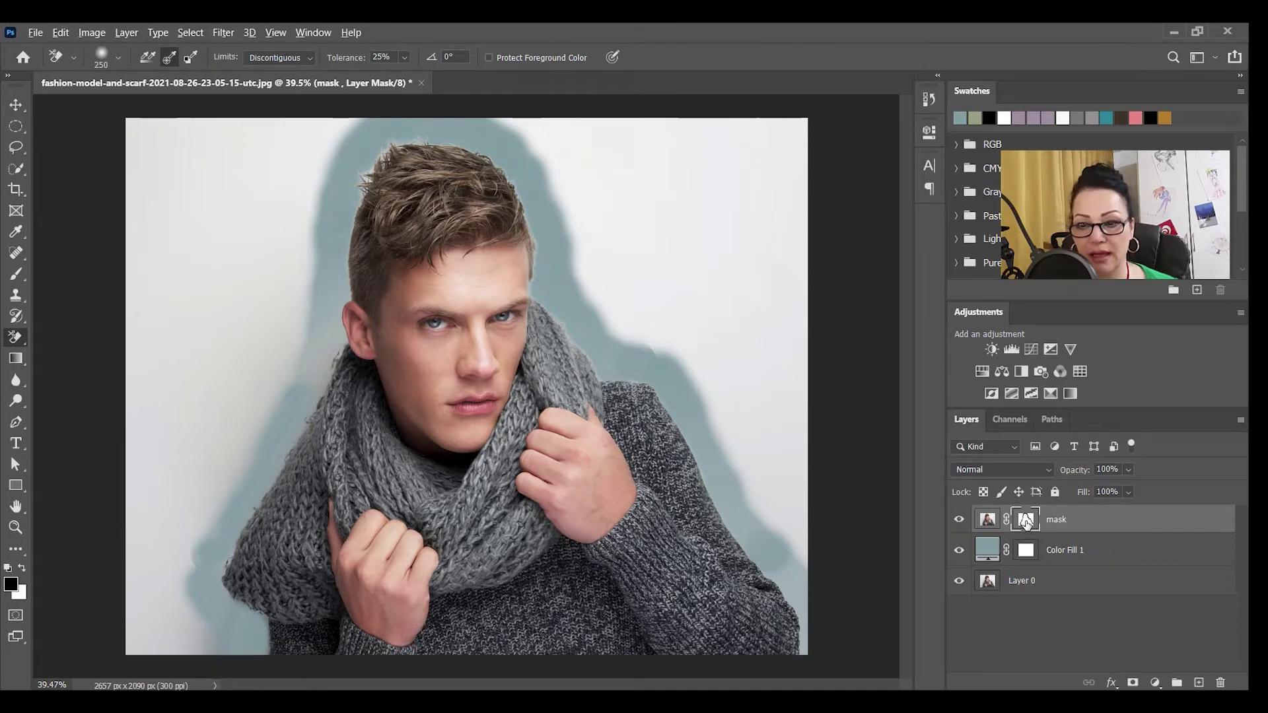
{"action": "left_click", "coordinate": [1025, 522], "text": "alt"}
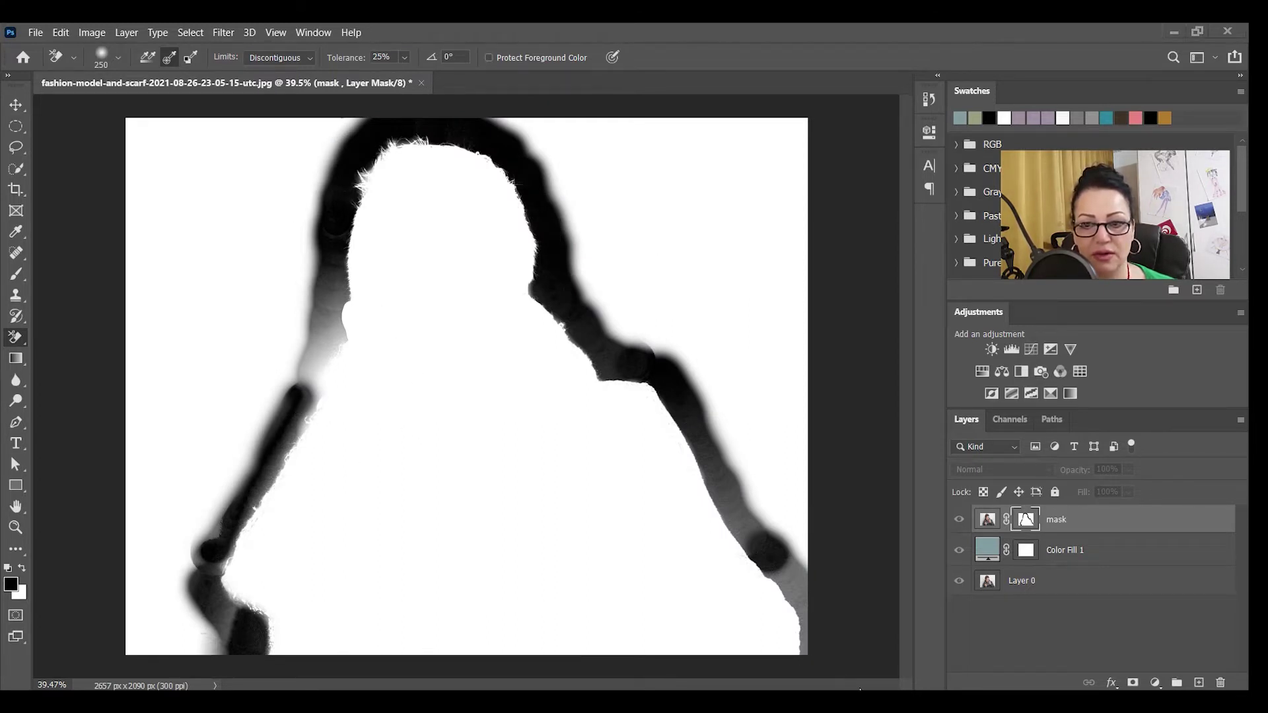
{"action": "scroll", "coordinate": [319, 265], "scroll_direction": "up", "scroll_amount": 2}
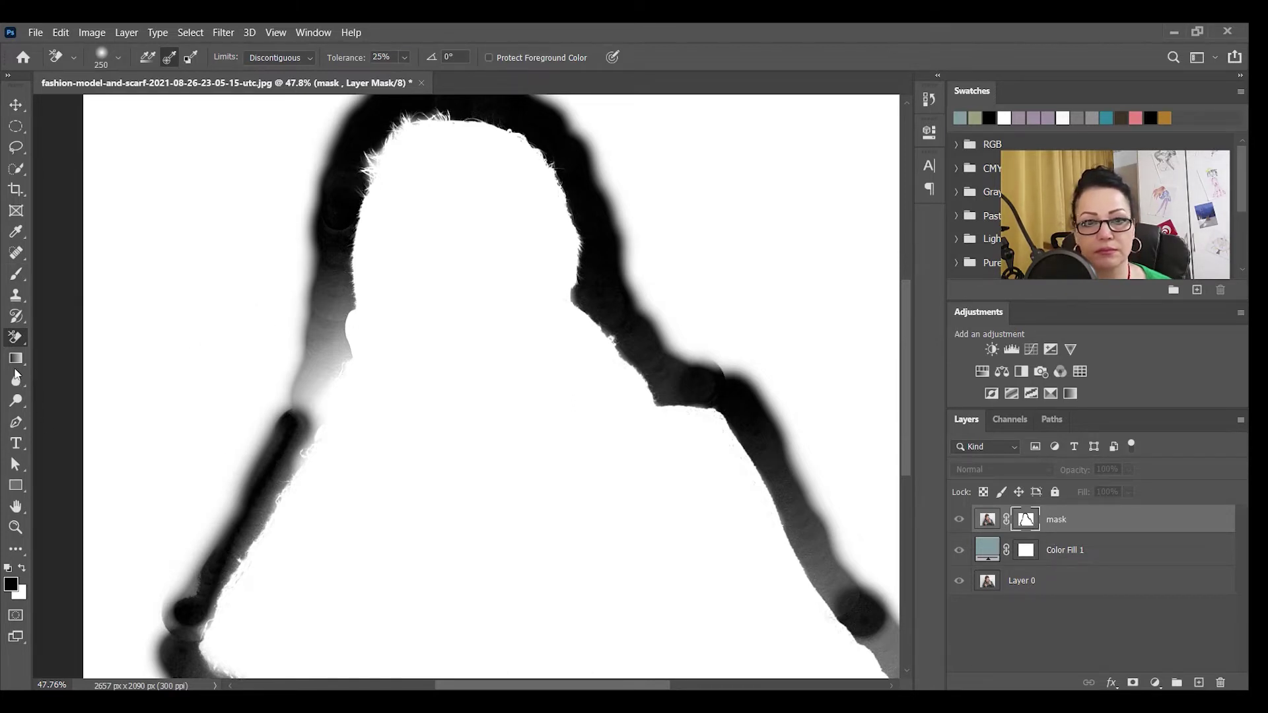
Step: Paint the remaining white background of the layer mask black with the Brush Tool at size 400 in Normal mode
{"action": "left_click", "coordinate": [18, 274]}
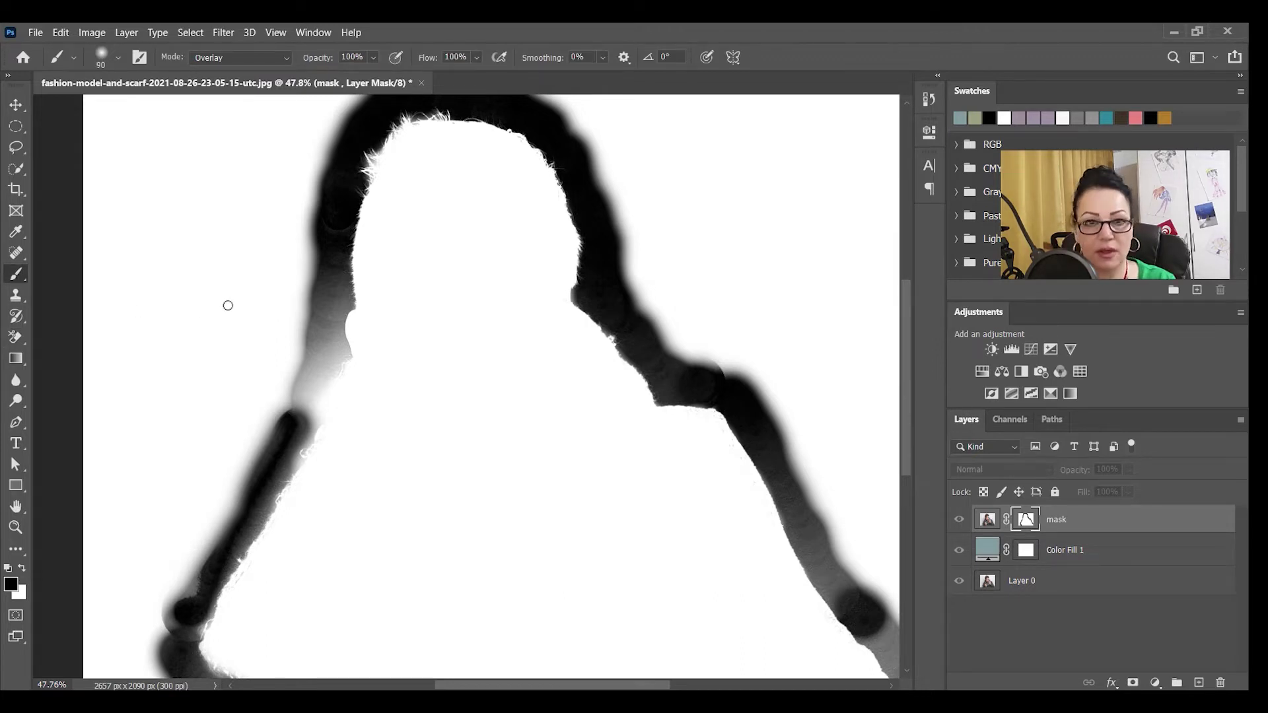
{"action": "key", "text": "bracketright"}
{"action": "key", "text": "bracketright"}
{"action": "key", "text": "bracketright"}
{"action": "key", "text": "bracketright"}
{"action": "key", "text": "bracketright"}
{"action": "key", "text": "bracketright"}
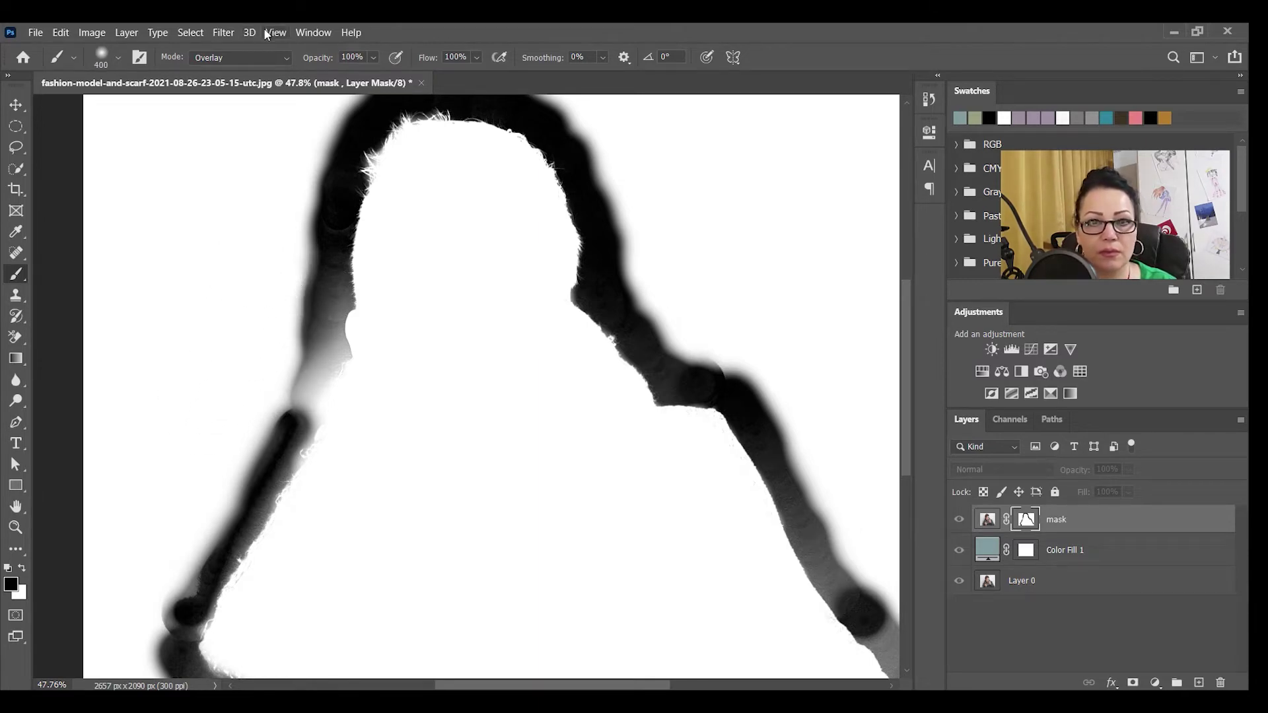
{"action": "left_click", "coordinate": [287, 58]}
{"action": "left_click", "coordinate": [271, 78]}
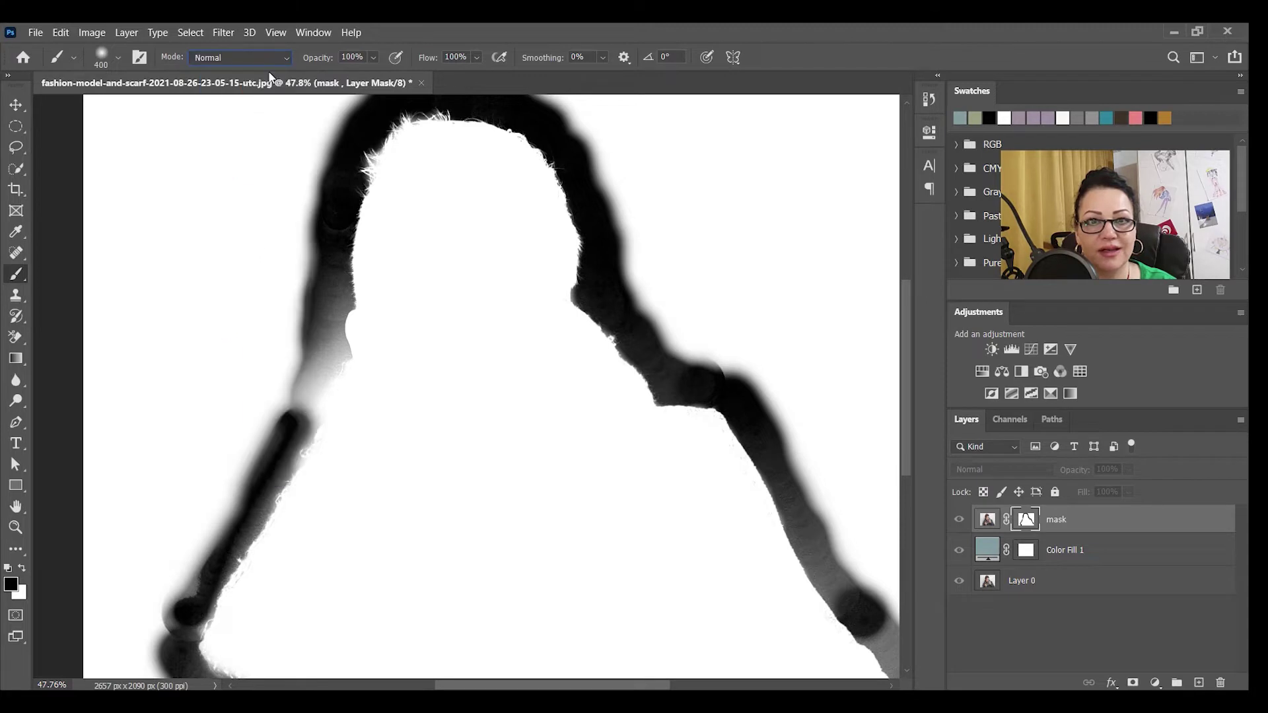
{"action": "mouse_move", "coordinate": [260, 264]}
{"action": "left_mouse_down"}
{"action": "mouse_move", "coordinate": [261, 330]}
{"action": "mouse_move", "coordinate": [277, 337]}
{"action": "mouse_move", "coordinate": [264, 278]}
{"action": "mouse_move", "coordinate": [286, 218]}
{"action": "mouse_move", "coordinate": [291, 132]}
{"action": "mouse_move", "coordinate": [327, 74]}
{"action": "mouse_move", "coordinate": [273, 103]}
{"action": "mouse_move", "coordinate": [86, 112]}
{"action": "mouse_move", "coordinate": [156, 184]}
{"action": "mouse_move", "coordinate": [192, 199]}
{"action": "left_mouse_up"}
{"action": "mouse_move", "coordinate": [109, 238]}
{"action": "left_mouse_down"}
{"action": "mouse_move", "coordinate": [124, 163]}
{"action": "mouse_move", "coordinate": [114, 356]}
{"action": "mouse_move", "coordinate": [112, 276]}
{"action": "mouse_move", "coordinate": [130, 342]}
{"action": "mouse_move", "coordinate": [111, 364]}
{"action": "mouse_move", "coordinate": [118, 378]}
{"action": "mouse_move", "coordinate": [175, 382]}
{"action": "mouse_move", "coordinate": [177, 365]}
{"action": "mouse_move", "coordinate": [241, 408]}
{"action": "mouse_move", "coordinate": [270, 355]}
{"action": "left_mouse_up"}
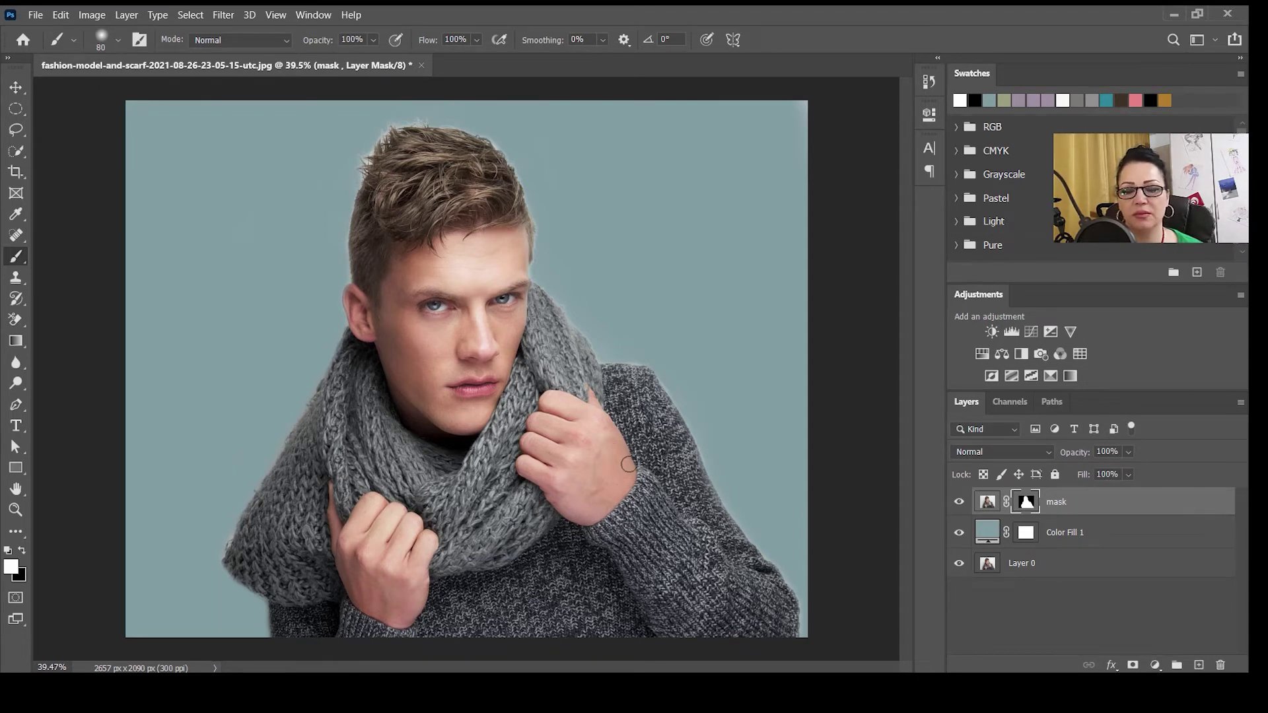
Step: Open the mask layer's layer mask in Select and Mask and refine the man's hair outline with the Refine Edge Brush at size 50
{"action": "double_click", "coordinate": [1026, 505]}
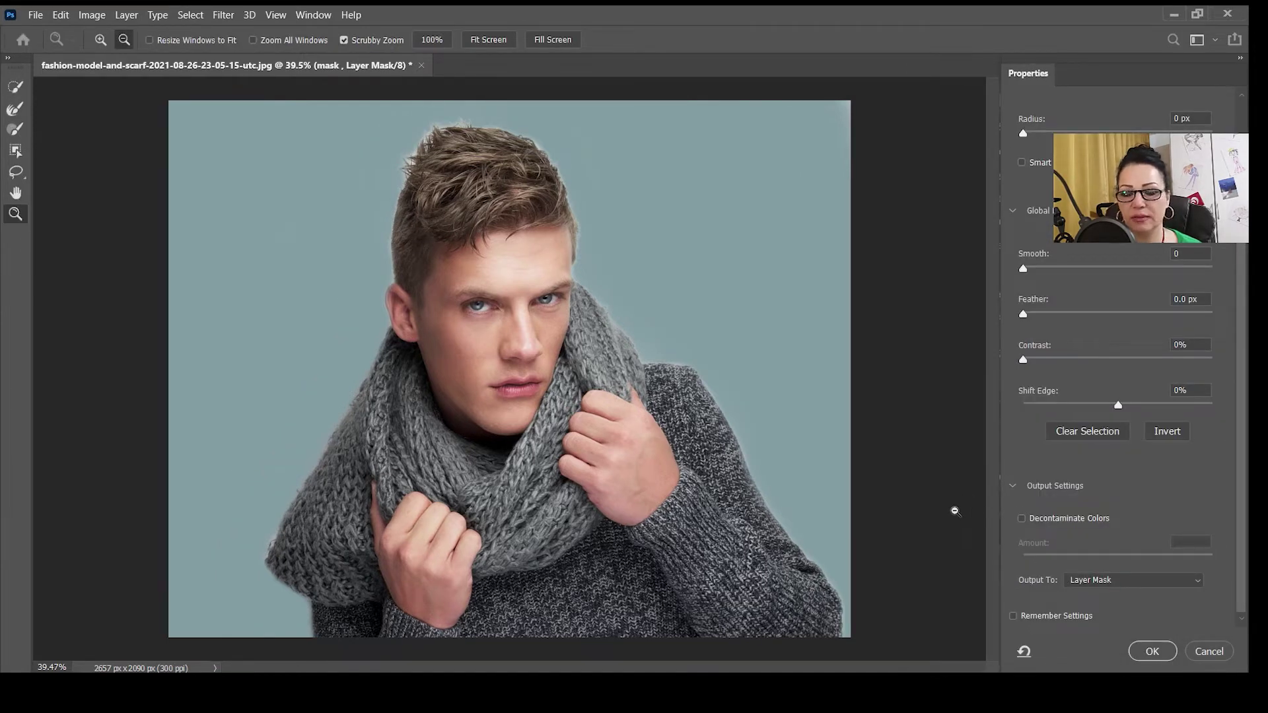
{"action": "left_click", "coordinate": [24, 117]}
{"action": "scroll", "coordinate": [456, 121], "scroll_direction": "up", "scroll_amount": 5}
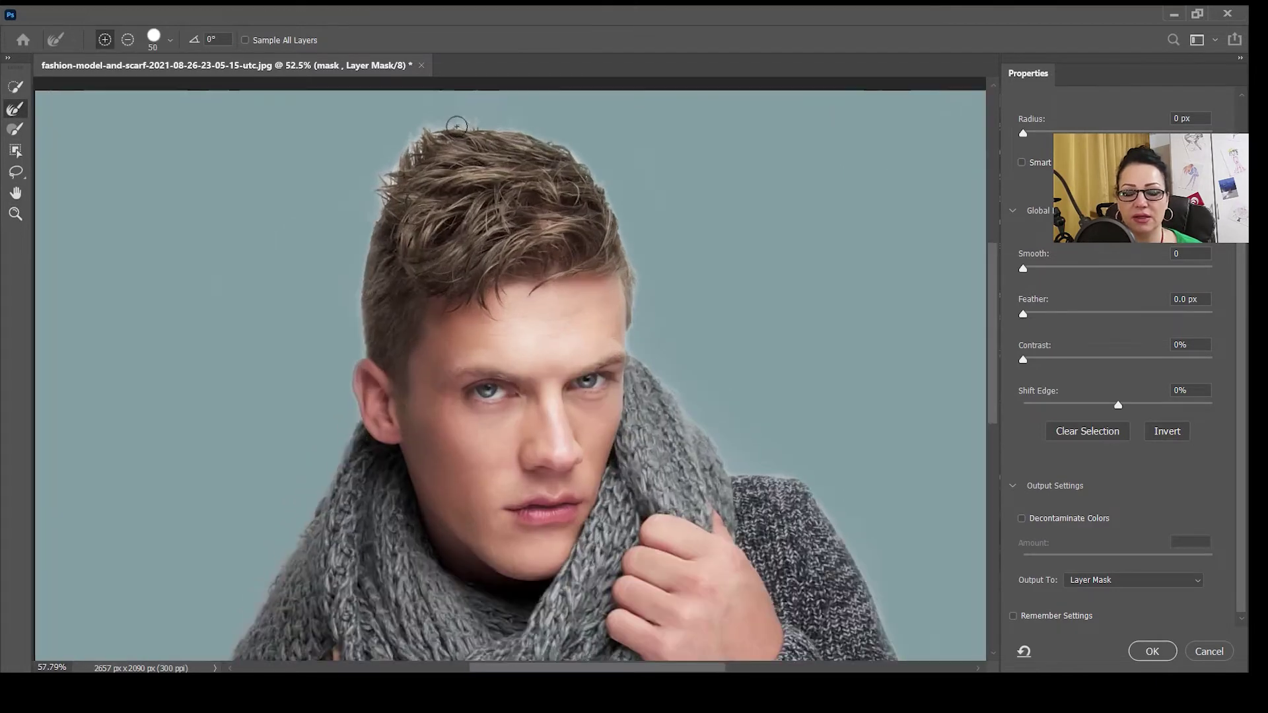
{"action": "scroll", "coordinate": [433, 137], "scroll_direction": "up", "scroll_amount": 1}
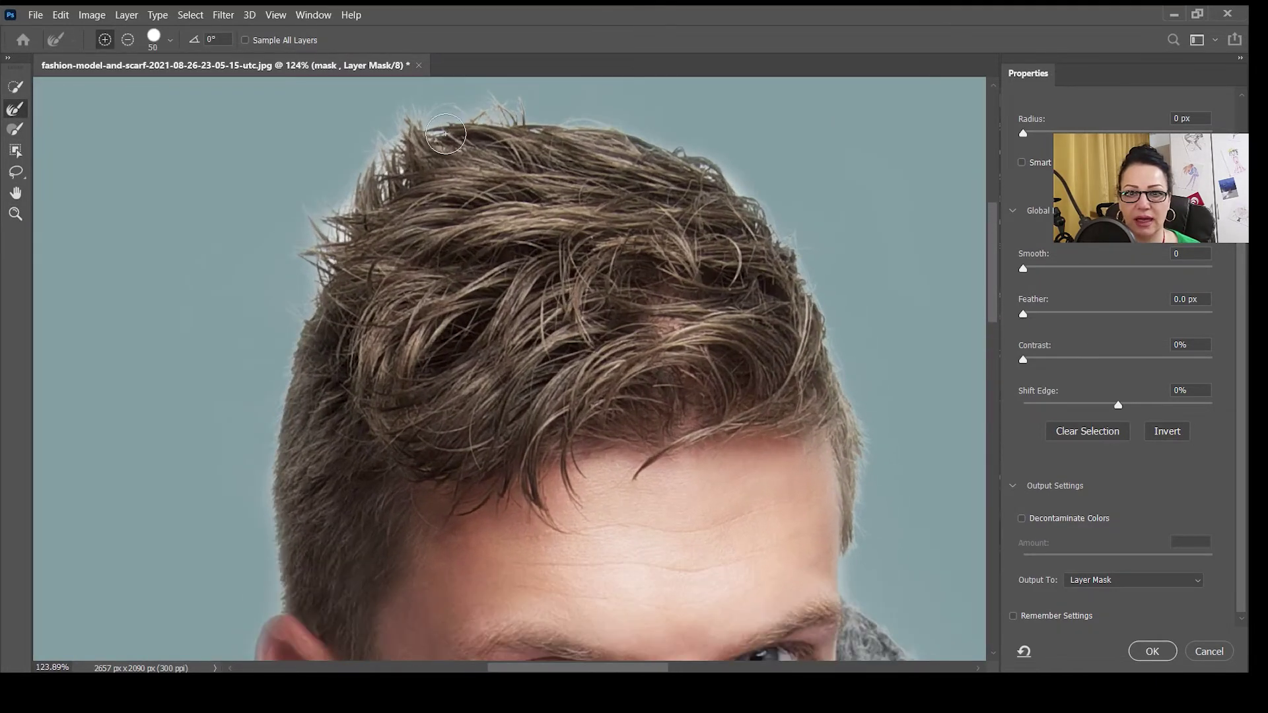
{"action": "mouse_move", "coordinate": [512, 117]}
{"action": "left_mouse_down"}
{"action": "mouse_move", "coordinate": [433, 113]}
{"action": "mouse_move", "coordinate": [388, 157]}
{"action": "mouse_move", "coordinate": [327, 264]}
{"action": "mouse_move", "coordinate": [317, 212]}
{"action": "mouse_move", "coordinate": [306, 308]}
{"action": "mouse_move", "coordinate": [329, 236]}
{"action": "mouse_move", "coordinate": [410, 137]}
{"action": "mouse_move", "coordinate": [490, 109]}
{"action": "mouse_move", "coordinate": [597, 114]}
{"action": "mouse_move", "coordinate": [742, 200]}
{"action": "mouse_move", "coordinate": [791, 251]}
{"action": "mouse_move", "coordinate": [838, 366]}
{"action": "mouse_move", "coordinate": [863, 523]}
{"action": "left_mouse_up"}
{"action": "mouse_move", "coordinate": [320, 310]}
{"action": "left_mouse_down"}
{"action": "mouse_move", "coordinate": [282, 425]}
{"action": "mouse_move", "coordinate": [283, 599]}
{"action": "mouse_move", "coordinate": [306, 340]}
{"action": "mouse_move", "coordinate": [284, 538]}
{"action": "left_mouse_up"}
Step: Set the mask edge's global refinements to 14% Contrast and -9% Shift Edge
{"action": "scroll", "coordinate": [395, 458], "scroll_direction": "down", "scroll_amount": 2}
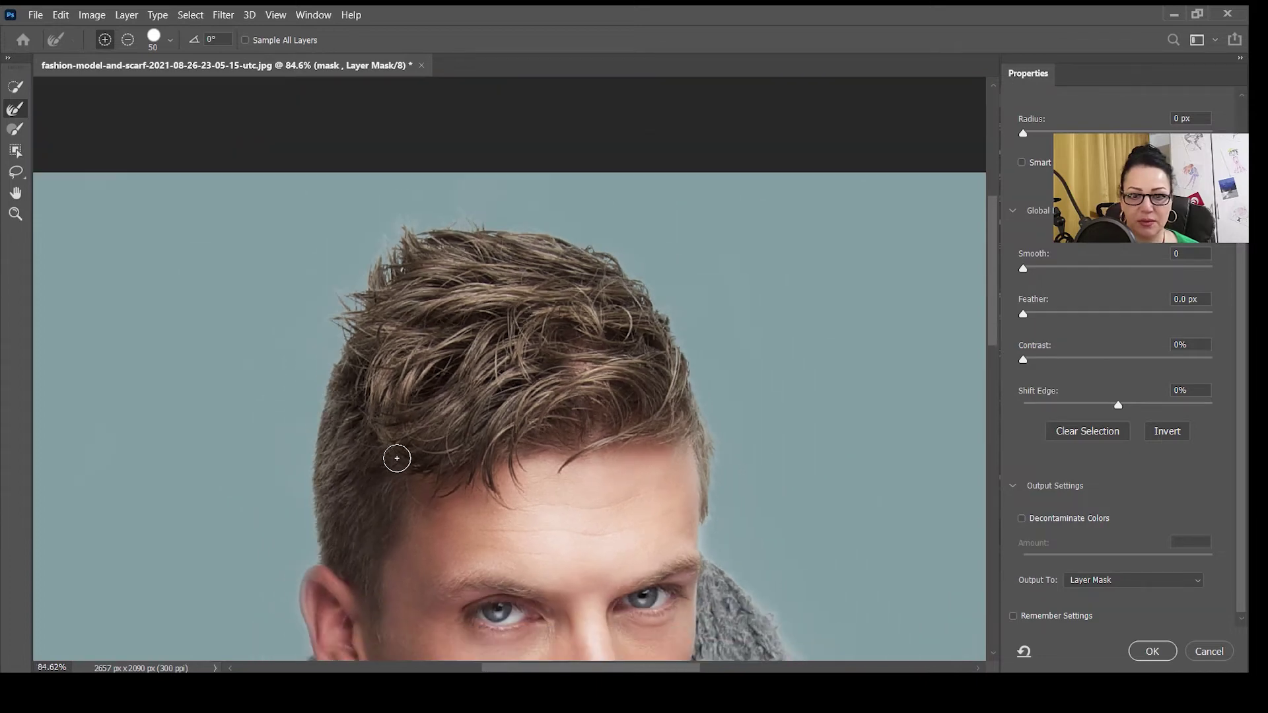
{"action": "scroll", "coordinate": [454, 474], "scroll_direction": "down", "scroll_amount": 3}
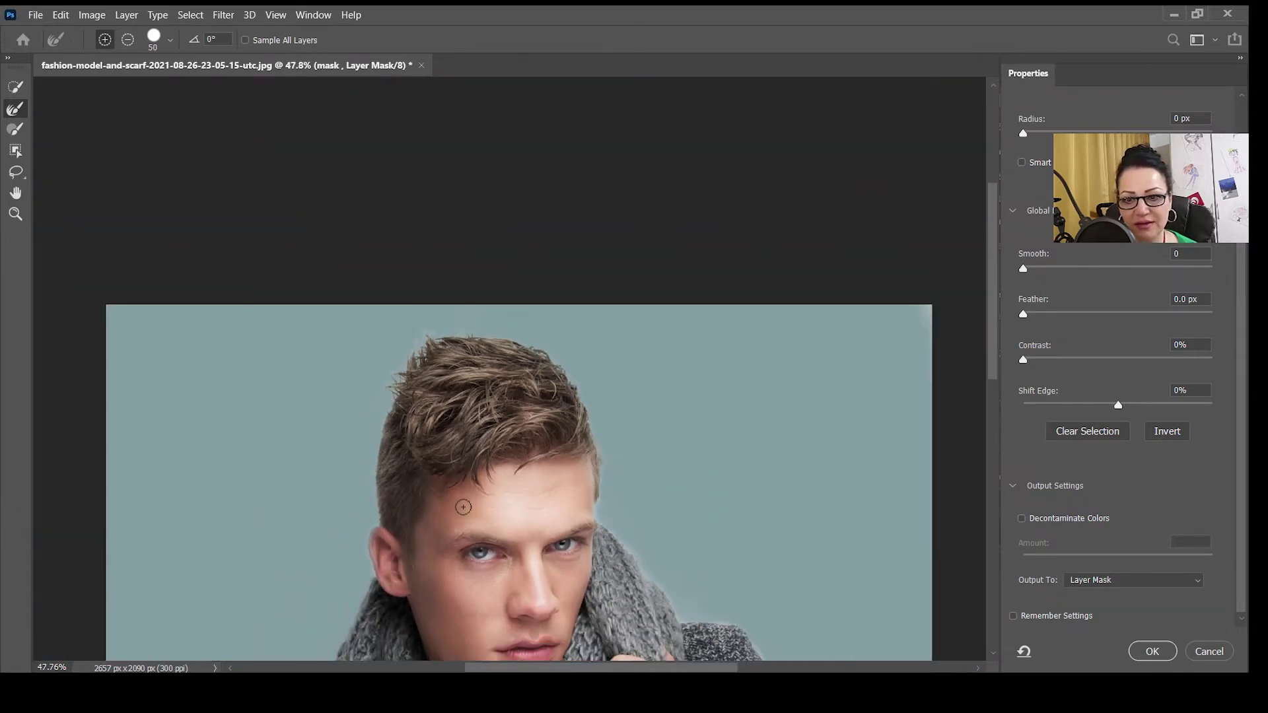
{"action": "scroll", "coordinate": [463, 507], "scroll_direction": "down", "scroll_amount": 1}
{"action": "left_click_drag", "start_coordinate": [465, 560], "coordinate": [461, 298]}
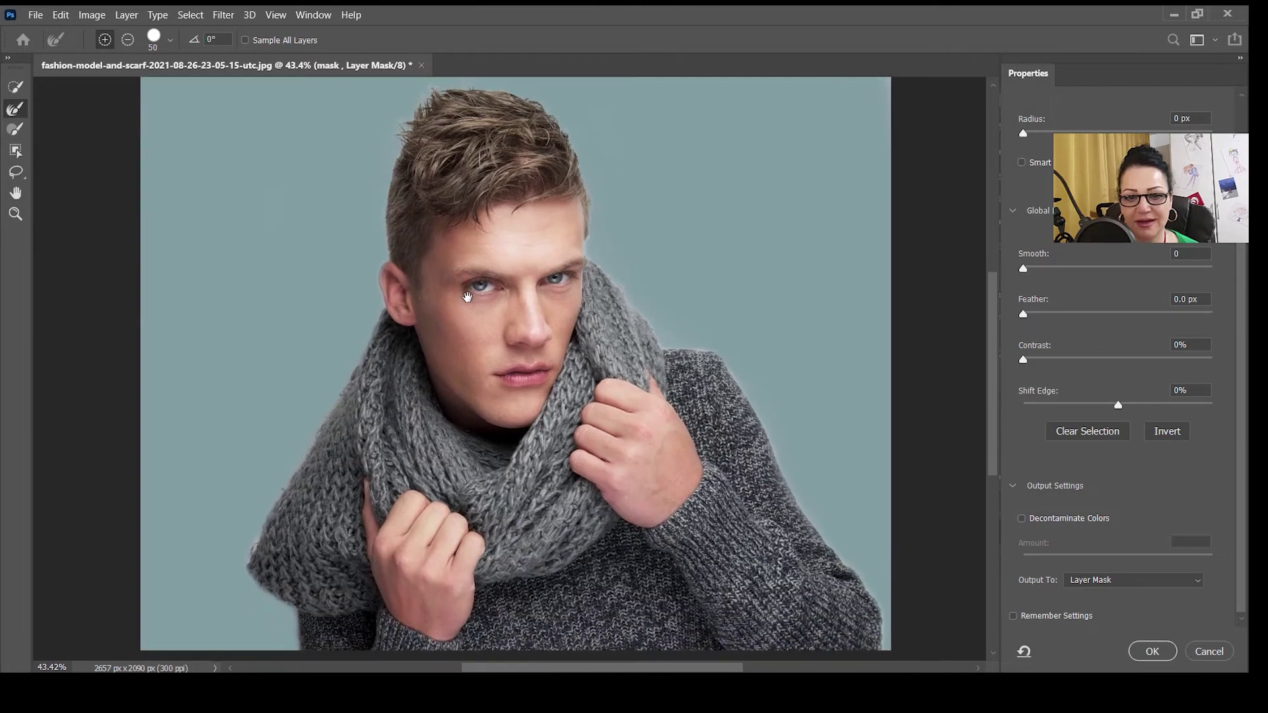
{"action": "scroll", "coordinate": [530, 345], "scroll_direction": "down", "scroll_amount": 1}
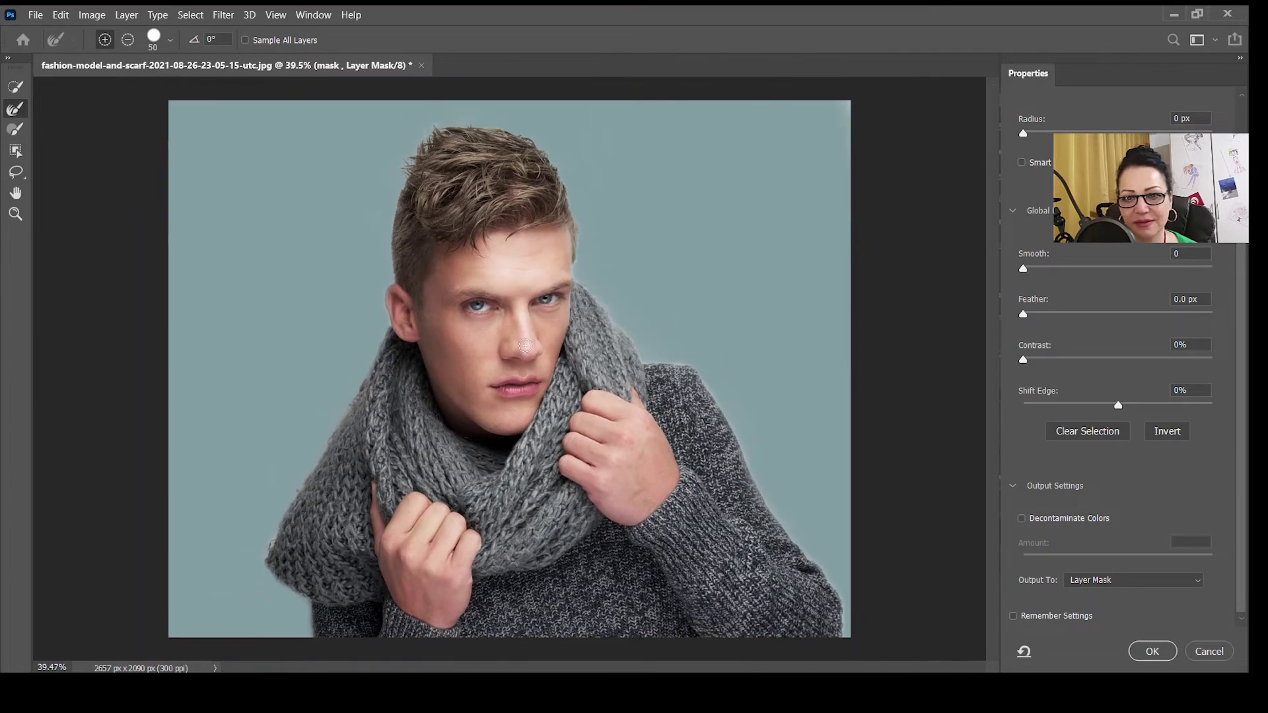
{"action": "scroll", "coordinate": [521, 345], "scroll_direction": "up", "scroll_amount": 1}
{"action": "scroll", "coordinate": [578, 377], "scroll_direction": "down", "scroll_amount": 1}
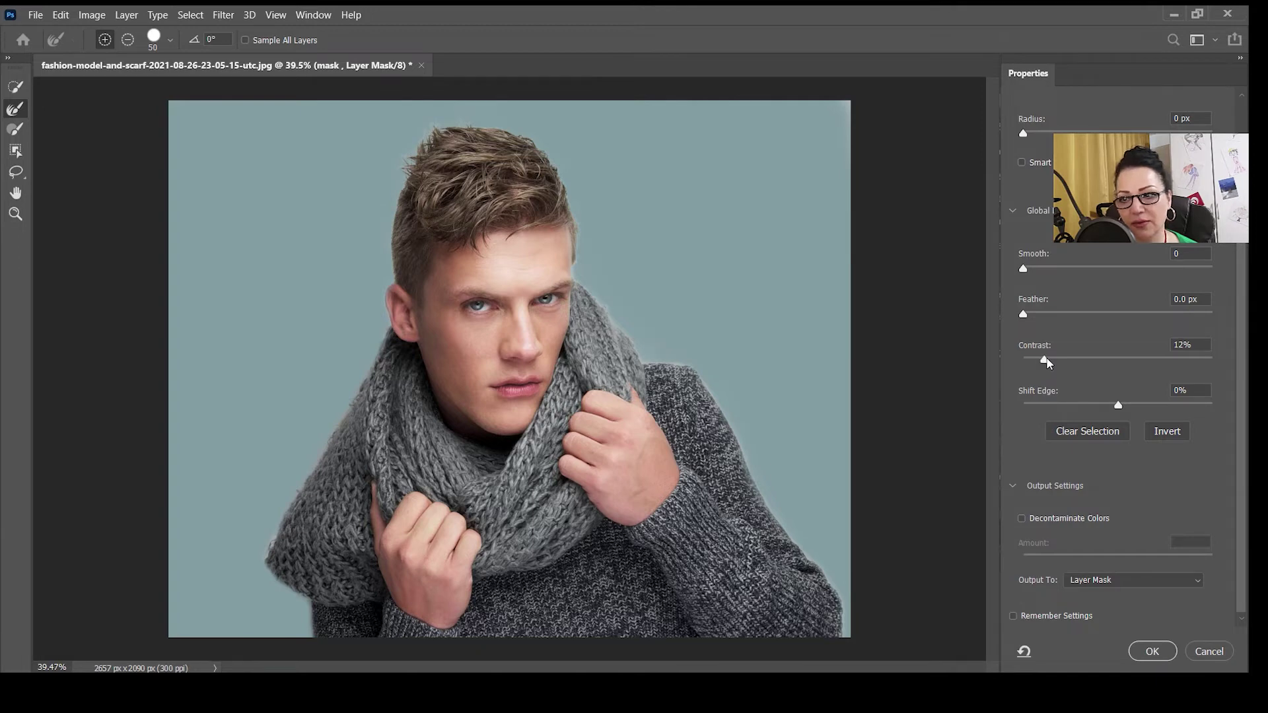
{"action": "left_click_drag", "start_coordinate": [1050, 361], "coordinate": [1049, 360]}
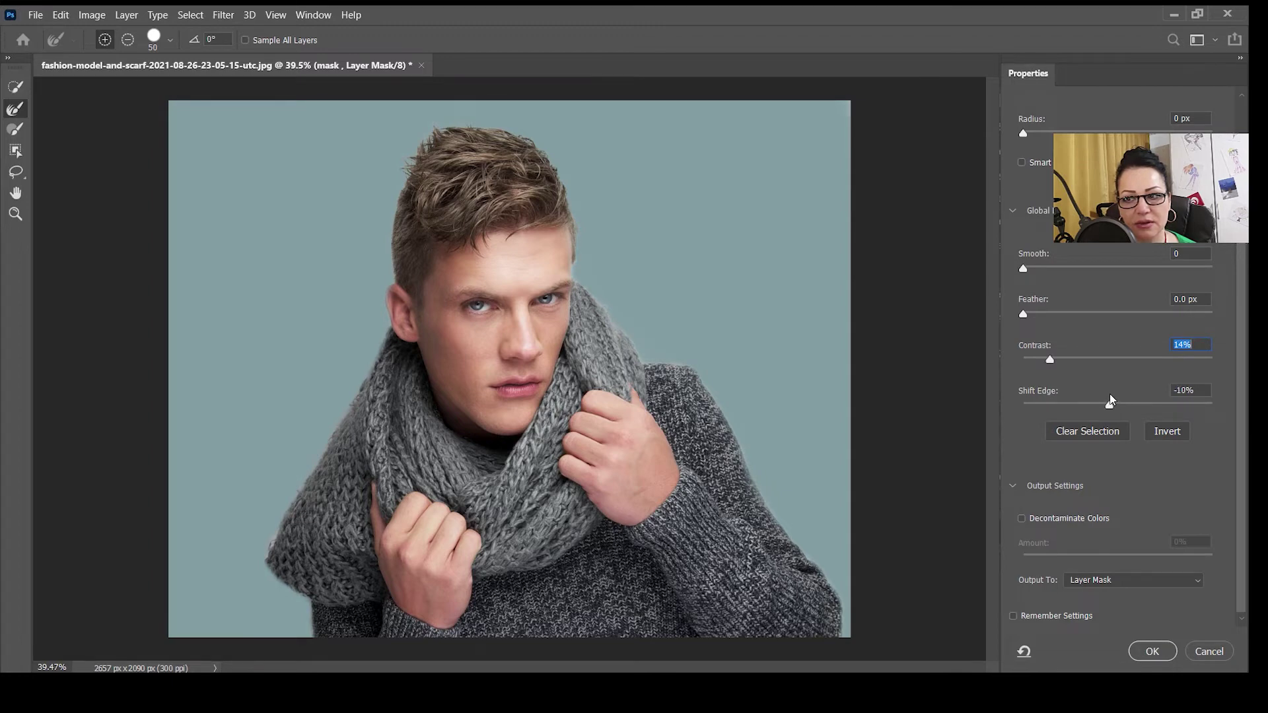
{"action": "left_click", "coordinate": [1109, 400]}
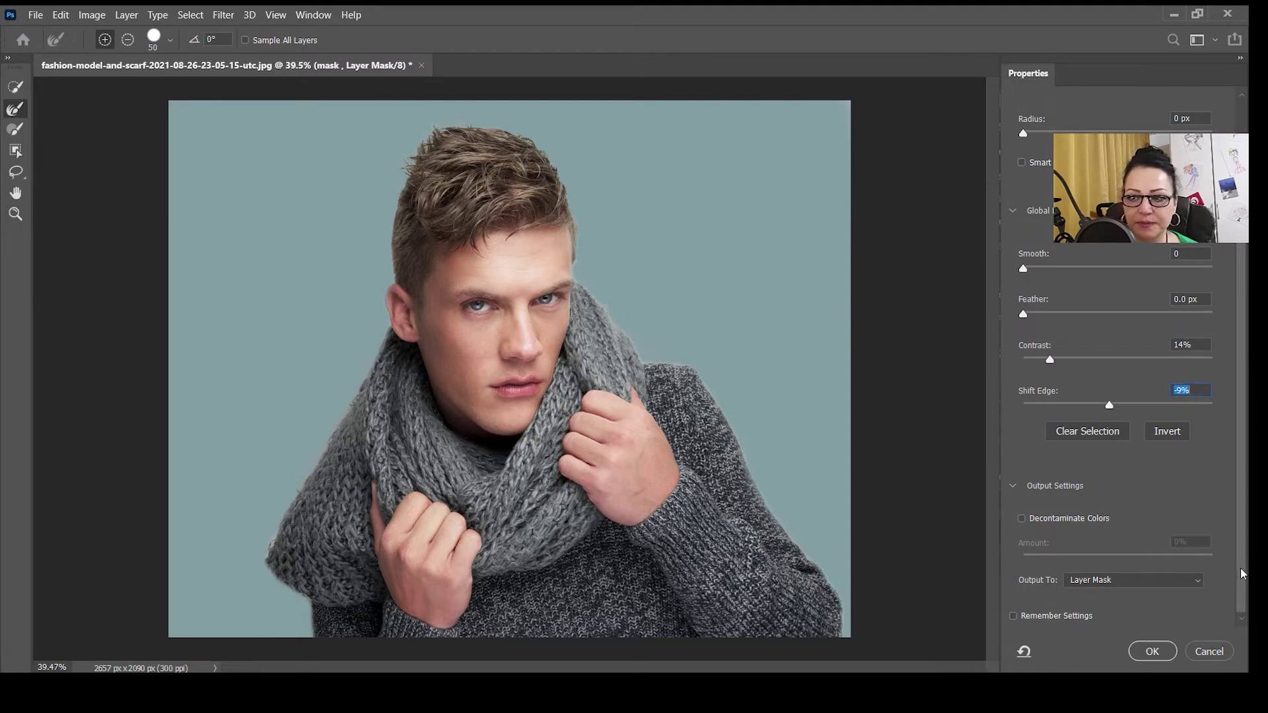
Step: Enable Decontaminate Colors at 11% and output the refined cutout to a new layer with layer mask
{"action": "left_click_drag", "start_coordinate": [1242, 575], "coordinate": [1244, 607]}
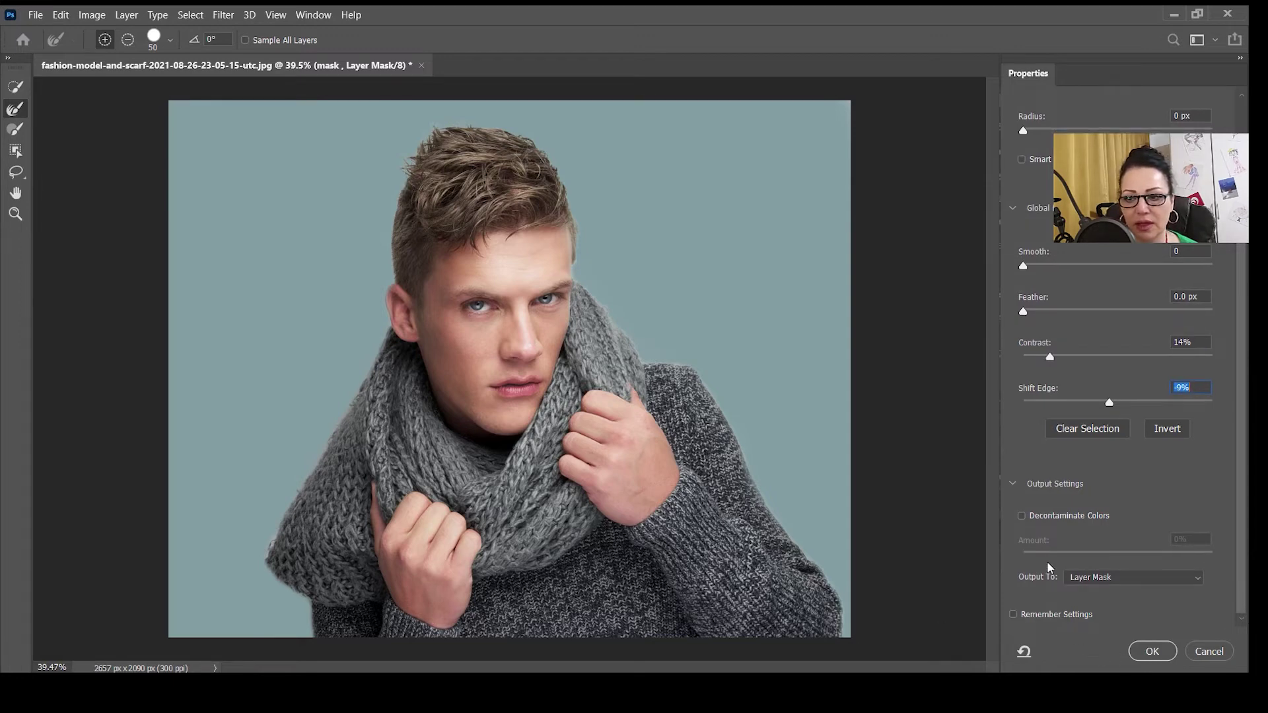
{"action": "scroll", "coordinate": [1067, 565], "scroll_direction": "up", "scroll_amount": 3}
{"action": "scroll", "coordinate": [1065, 489], "scroll_direction": "down", "scroll_amount": 3}
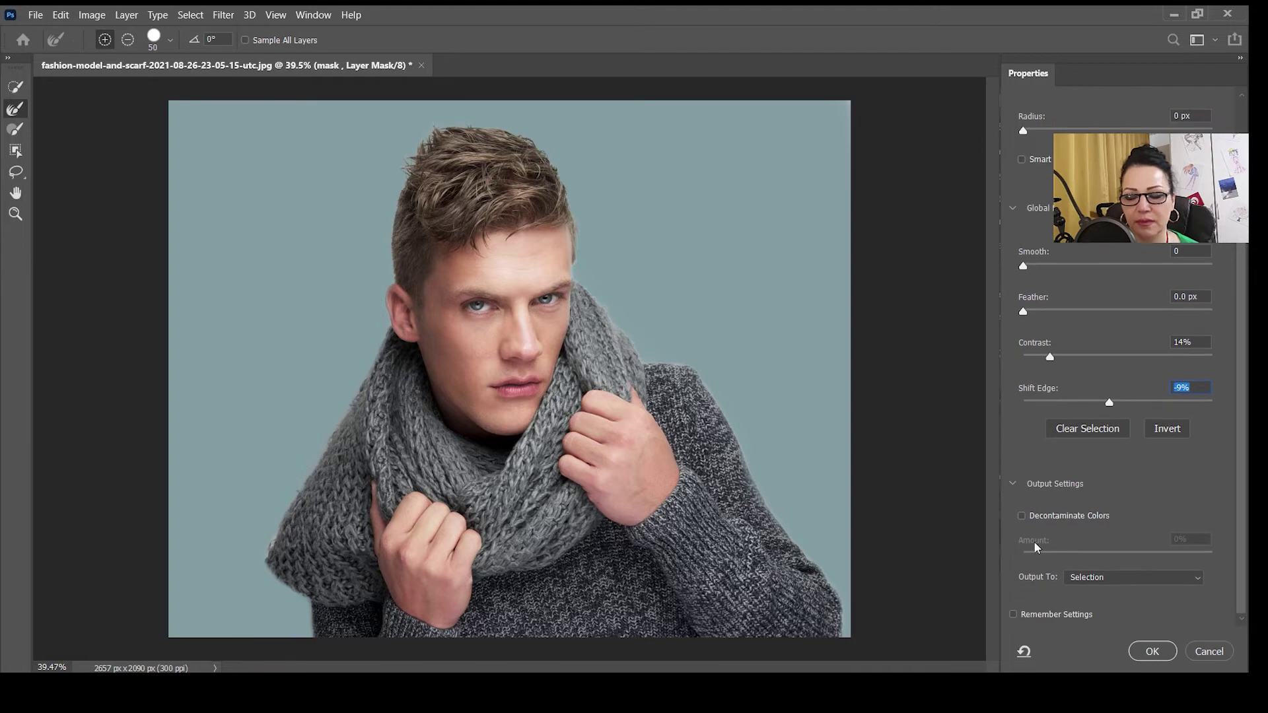
{"action": "left_click", "coordinate": [1021, 517]}
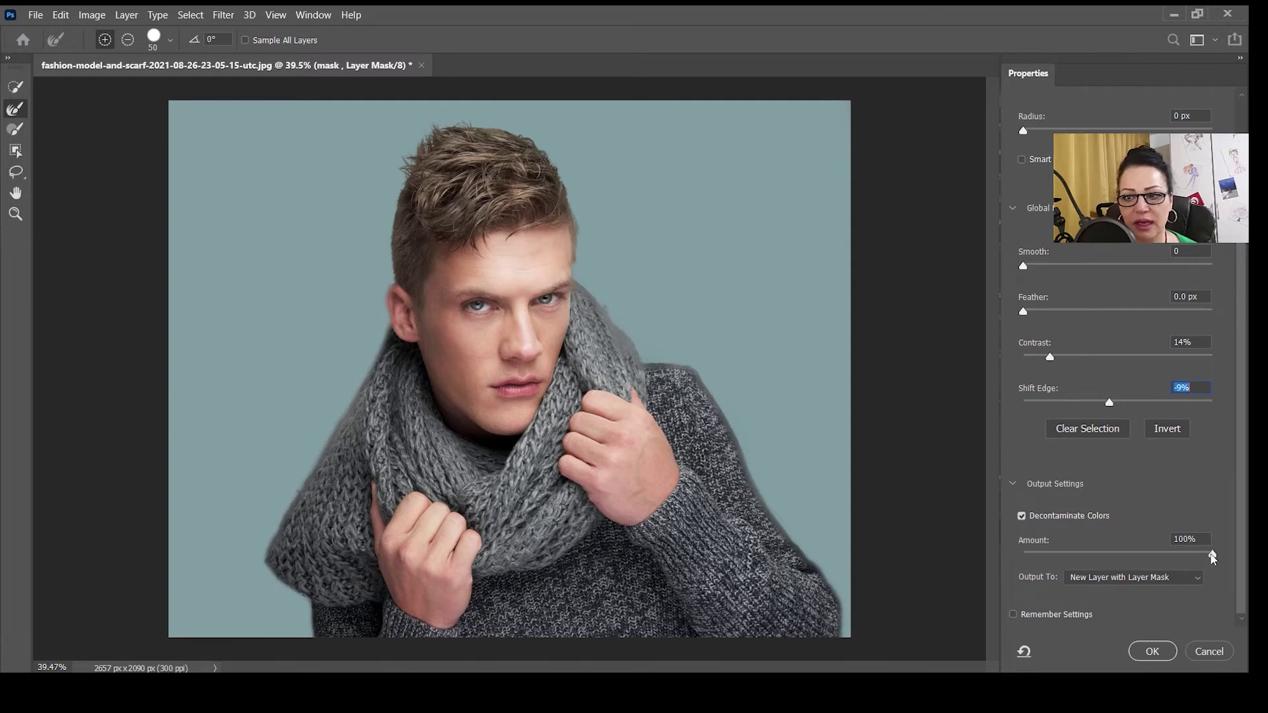
{"action": "left_click_drag", "start_coordinate": [1211, 555], "coordinate": [1201, 556]}
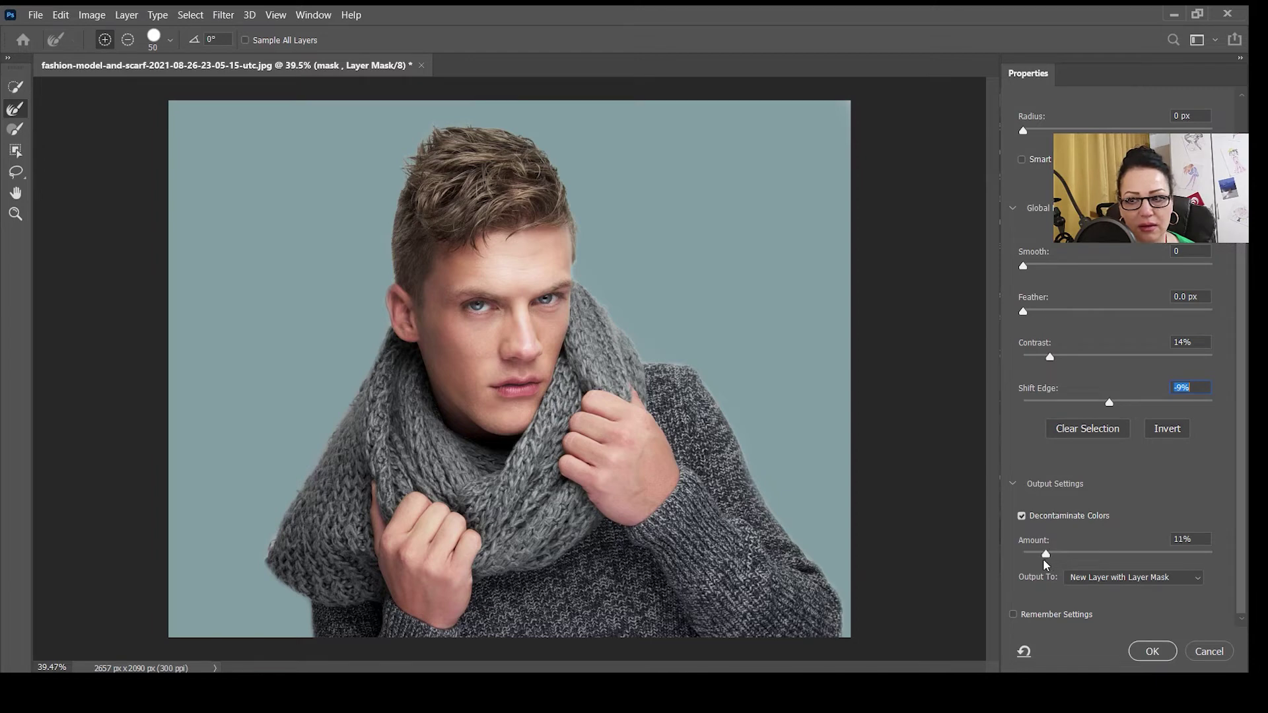
{"action": "left_click", "coordinate": [1043, 560]}
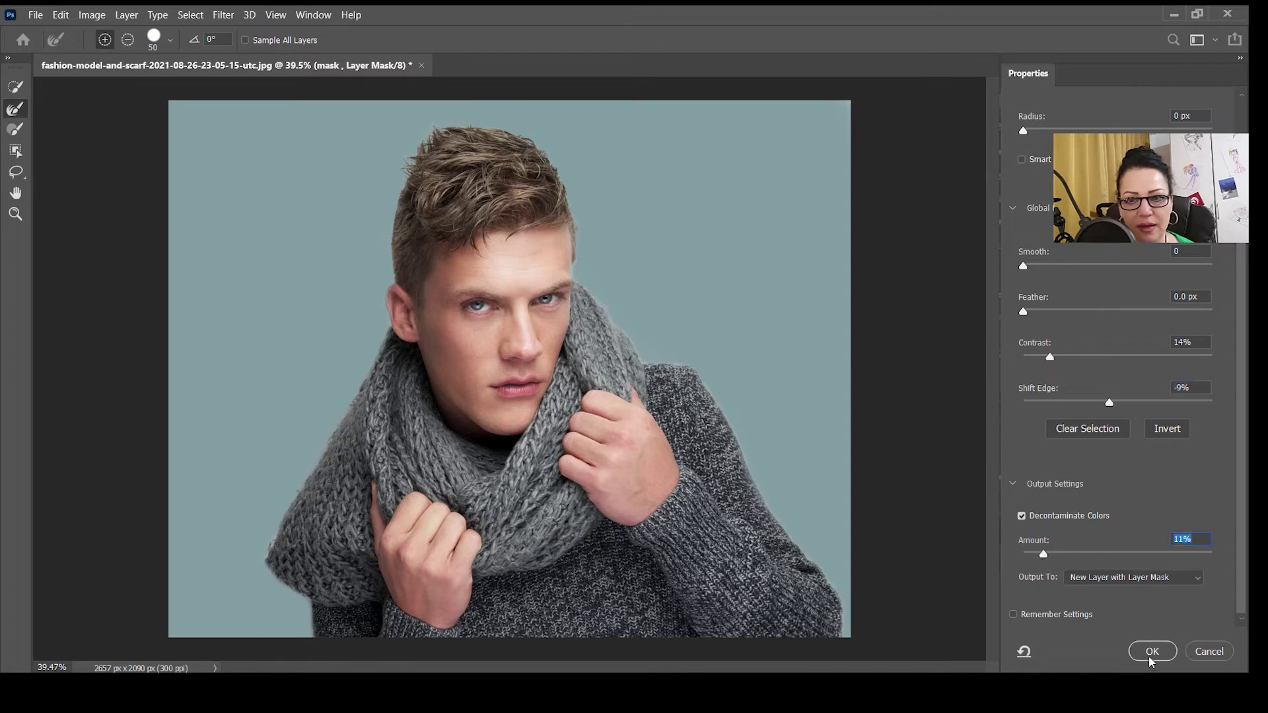
{"action": "left_click", "coordinate": [1150, 659]}
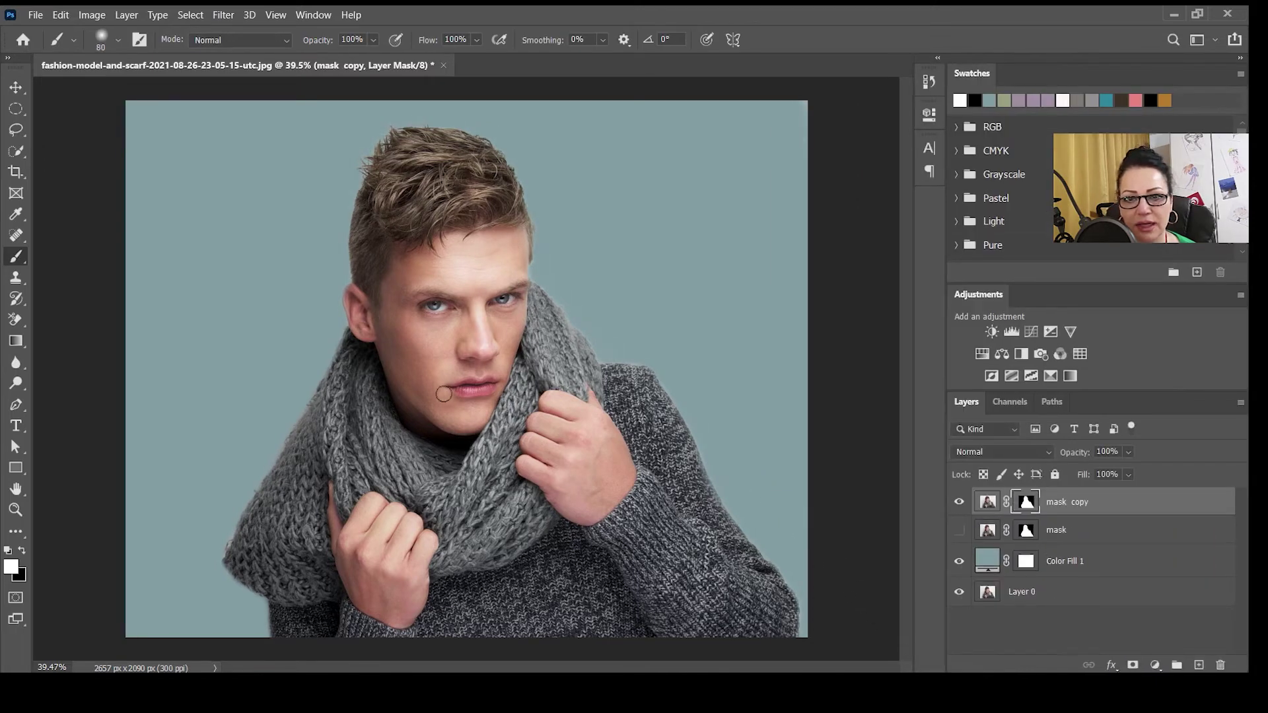
Step: Display the mask copy layer's mask alone on the canvas and set the Brush Tool to size 35 in Overlay mode
{"action": "scroll", "coordinate": [541, 291], "scroll_direction": "up", "scroll_amount": 6}
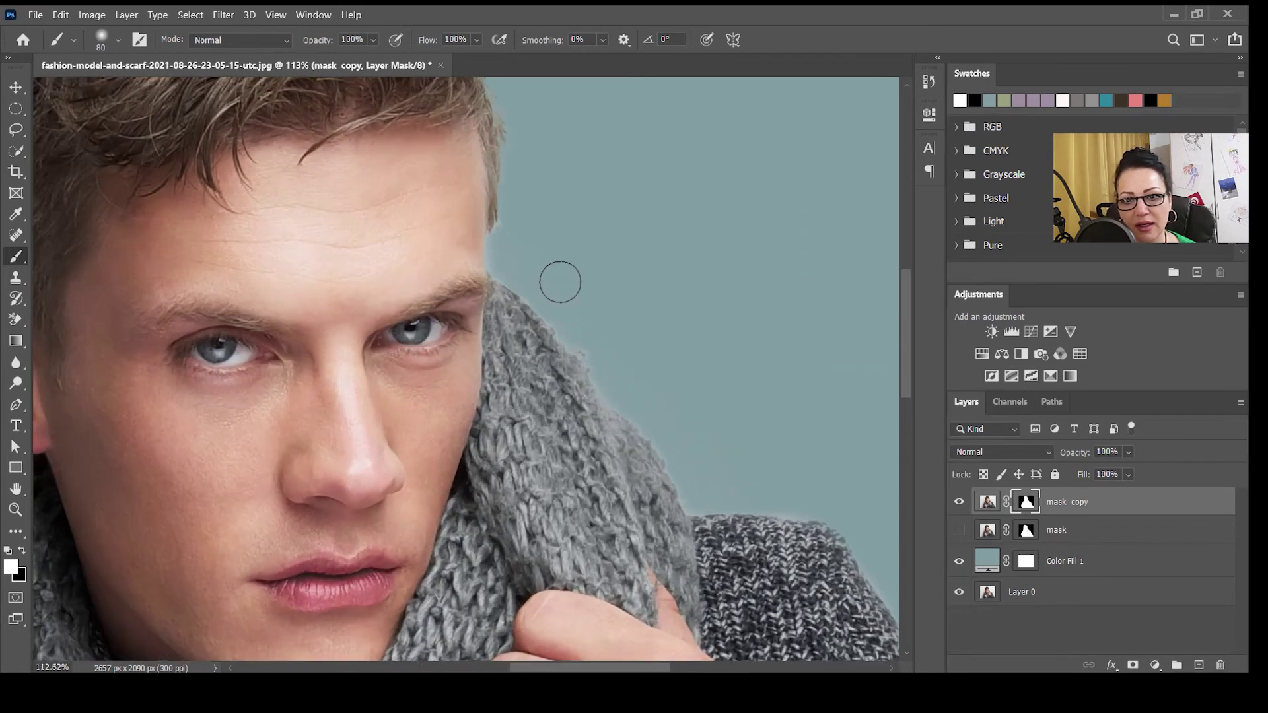
{"action": "scroll", "coordinate": [560, 282], "scroll_direction": "down", "scroll_amount": 1}
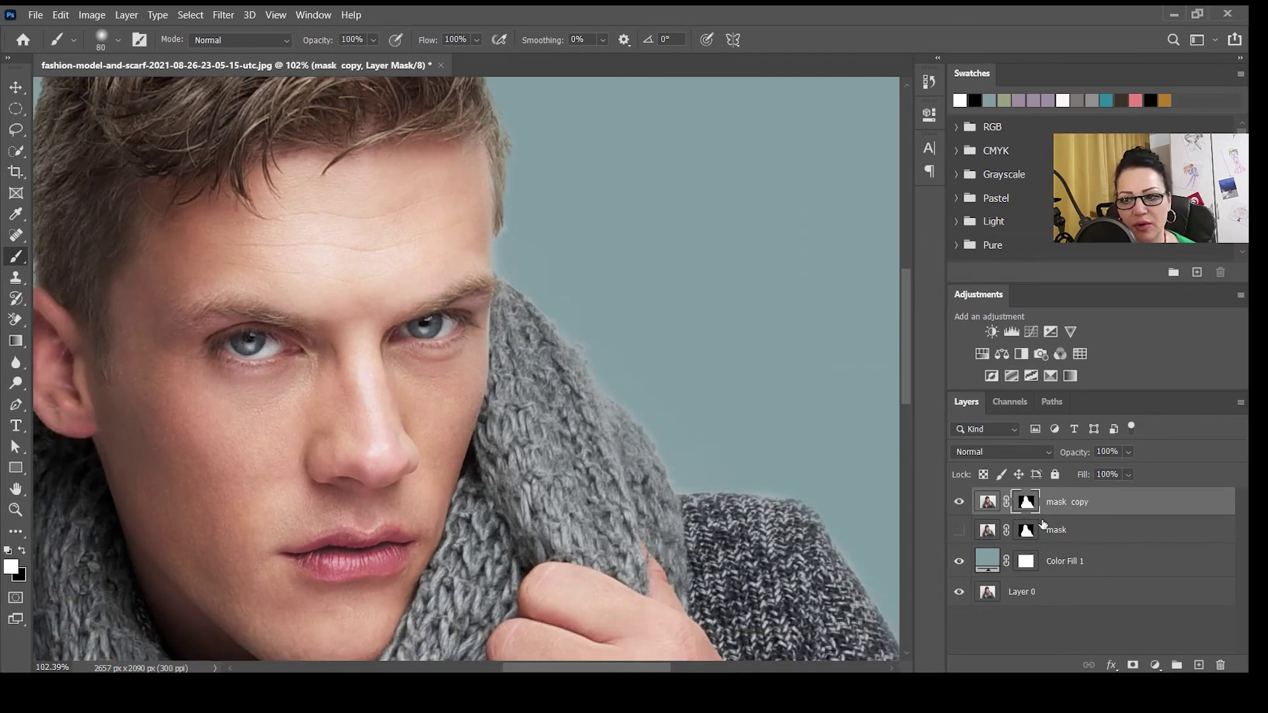
{"action": "left_click", "coordinate": [1025, 505], "text": "alt"}
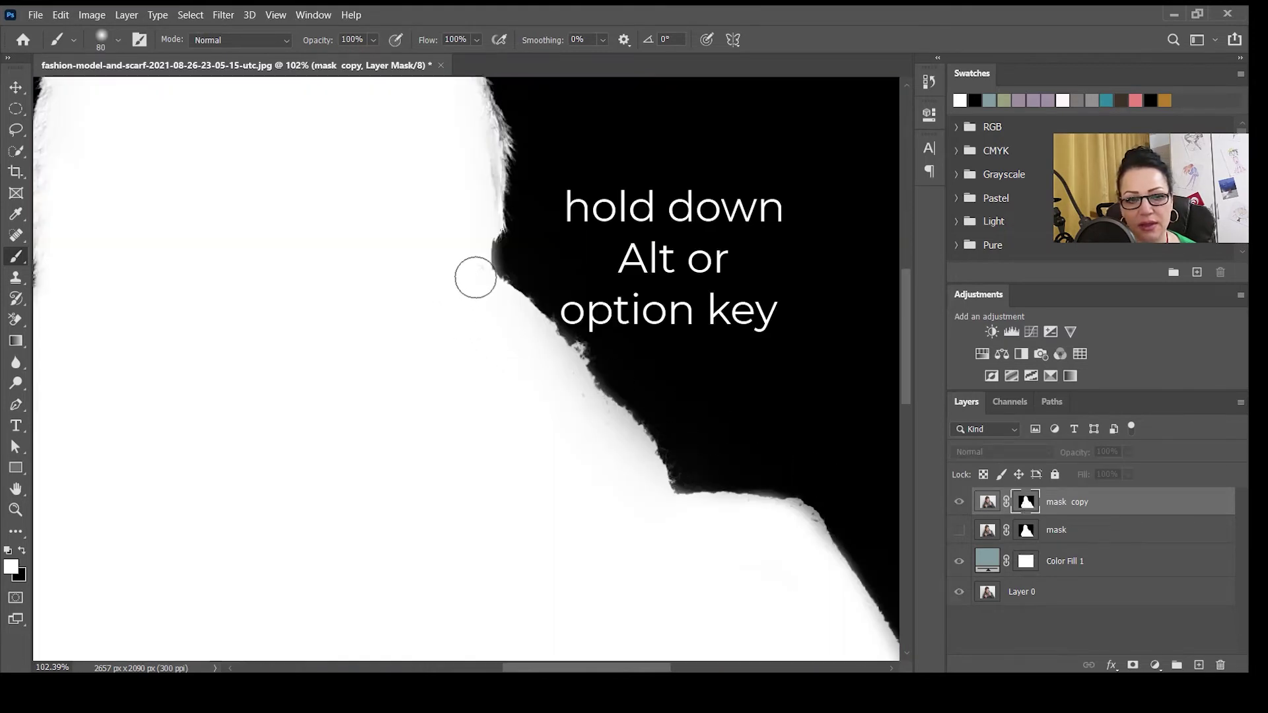
{"action": "key", "text": "bracketleft"}
{"action": "key", "text": "bracketleft"}
{"action": "key", "text": "bracketleft"}
{"action": "key", "text": "bracketleft"}
{"action": "key", "text": "bracketleft"}
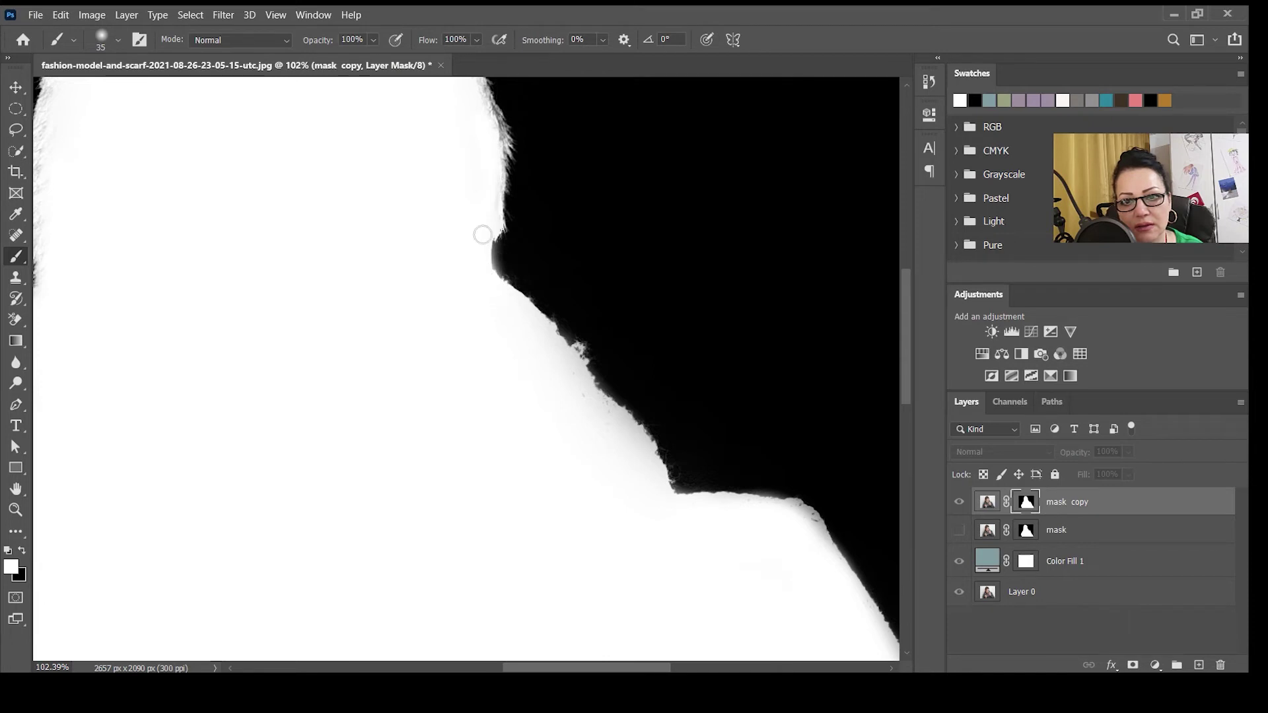
{"action": "left_click", "coordinate": [284, 40]}
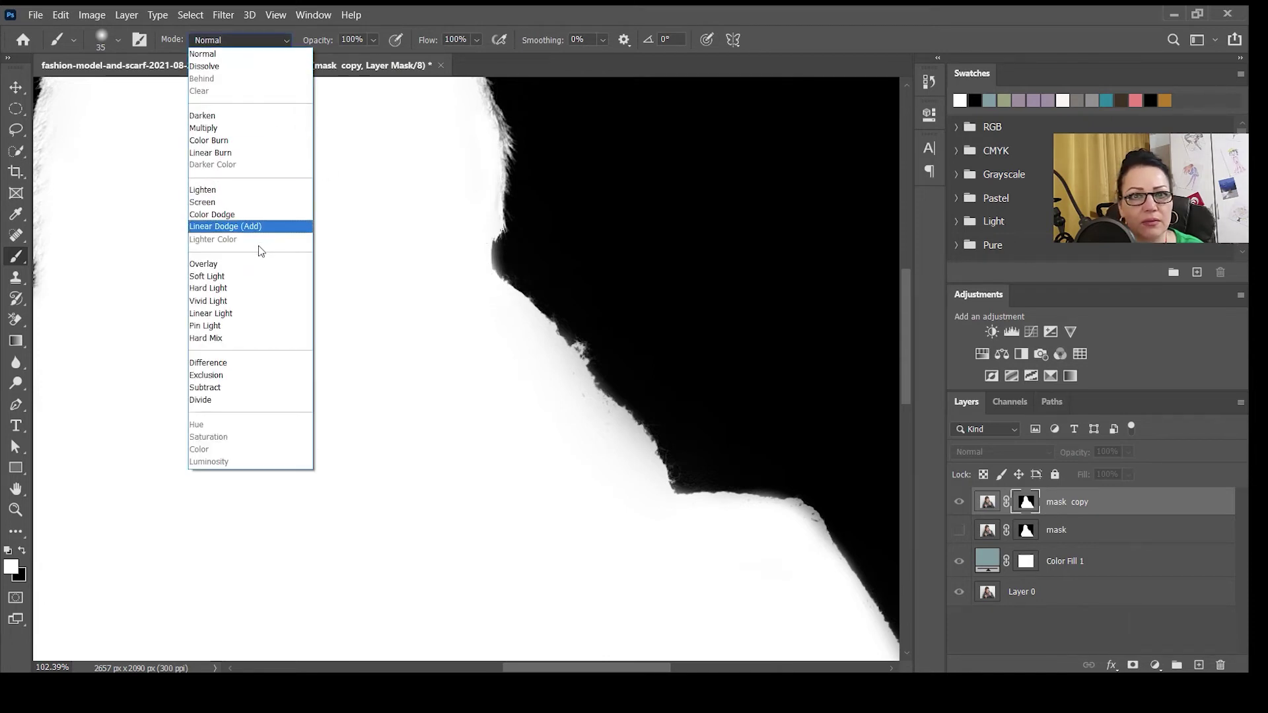
{"action": "left_click", "coordinate": [257, 264]}
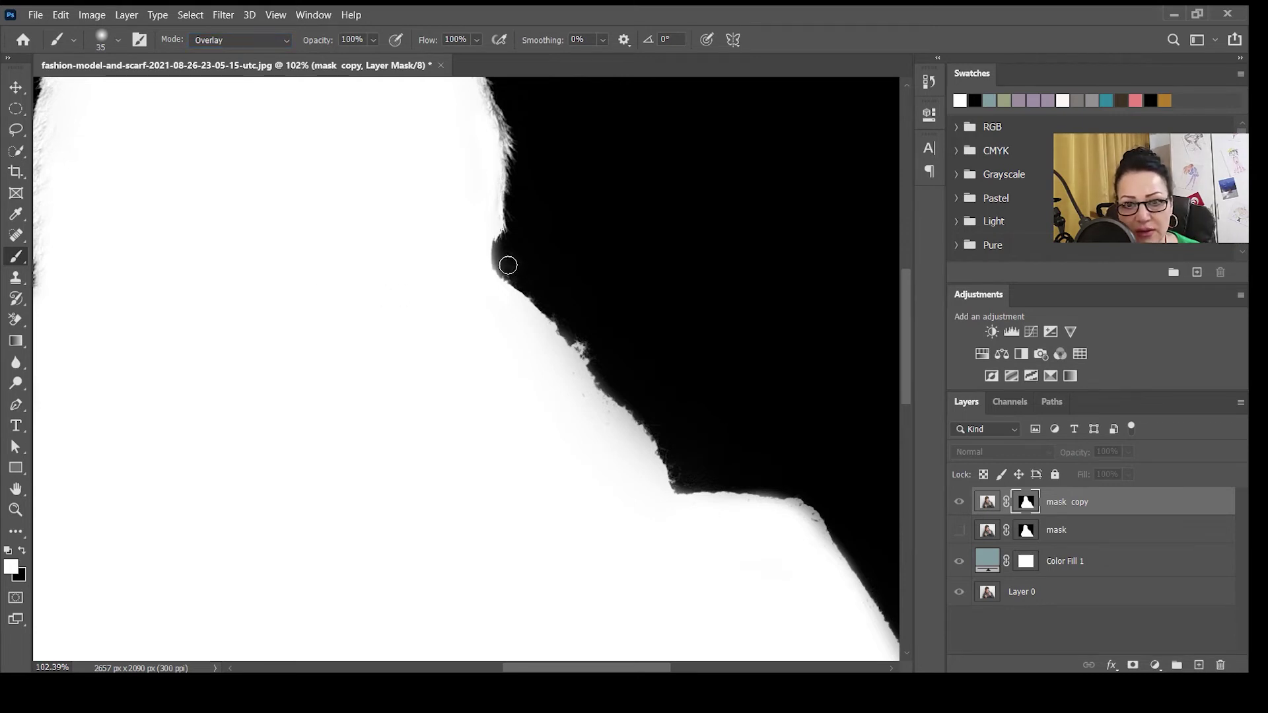
Step: Paint black in Overlay mode along the mask's face, scarf and shoulder edge, and return to the normal image view
{"action": "left_click_drag", "start_coordinate": [507, 265], "coordinate": [498, 252]}
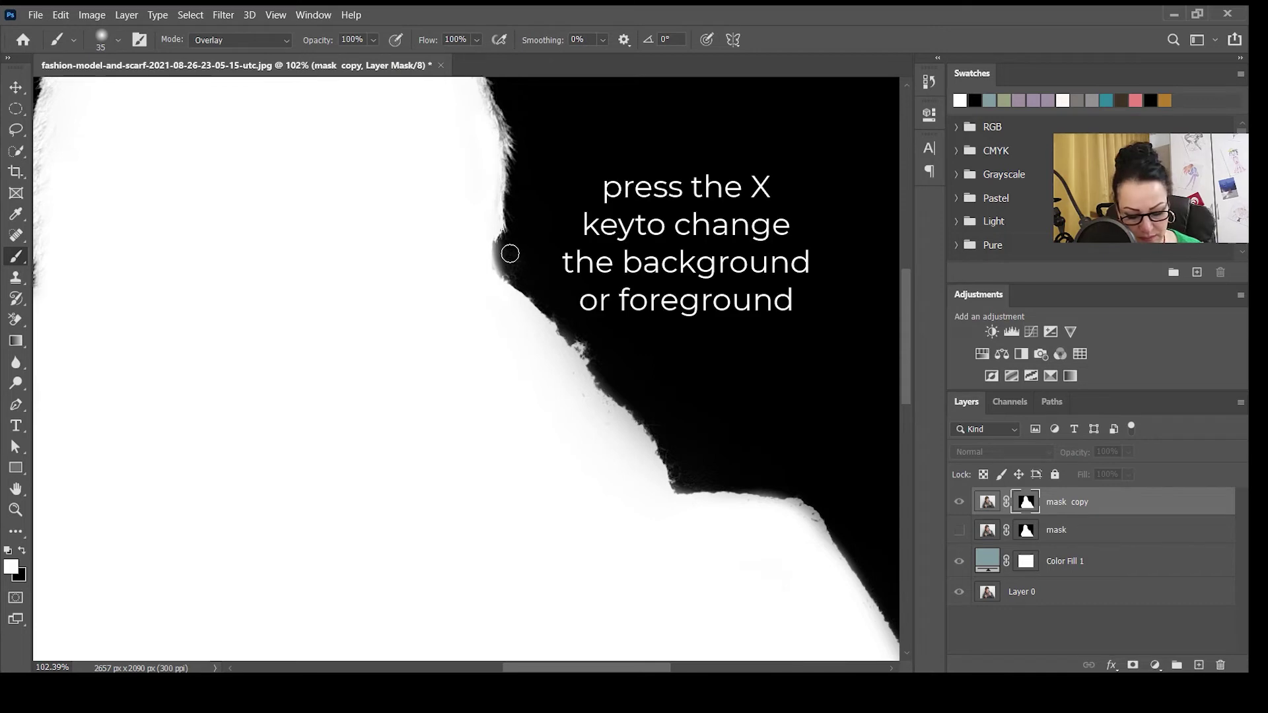
{"action": "key", "text": "x"}
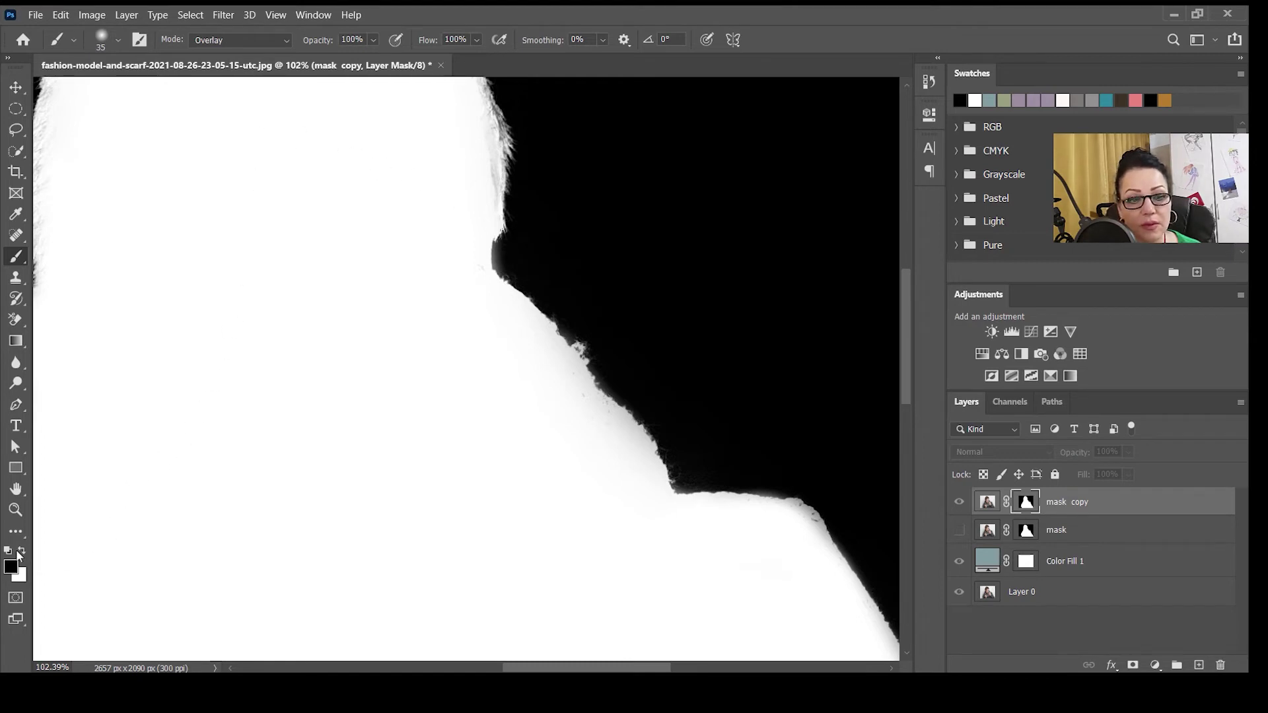
{"action": "mouse_move", "coordinate": [509, 274]}
{"action": "left_mouse_down"}
{"action": "mouse_move", "coordinate": [502, 255]}
{"action": "mouse_move", "coordinate": [680, 478]}
{"action": "mouse_move", "coordinate": [778, 486]}
{"action": "mouse_move", "coordinate": [826, 511]}
{"action": "left_mouse_up"}
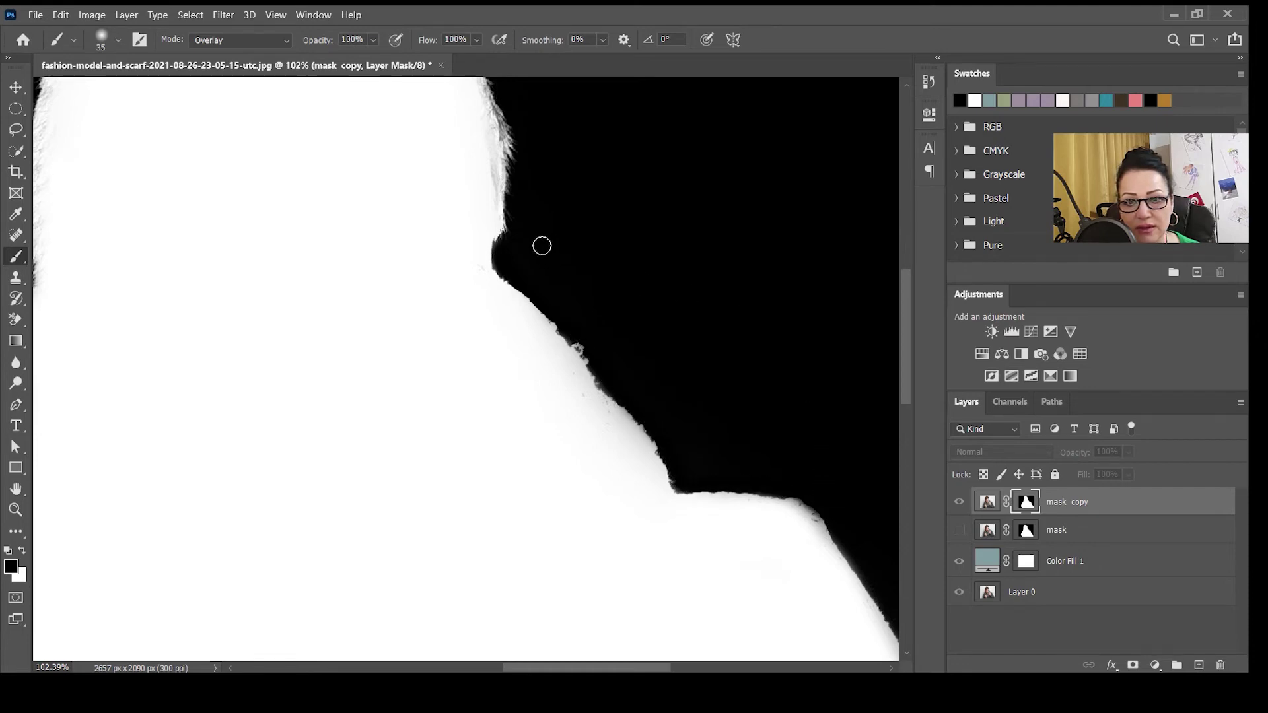
{"action": "mouse_move", "coordinate": [542, 246]}
{"action": "left_mouse_down"}
{"action": "mouse_move", "coordinate": [509, 247]}
{"action": "mouse_move", "coordinate": [509, 116]}
{"action": "mouse_move", "coordinate": [526, 131]}
{"action": "left_mouse_up"}
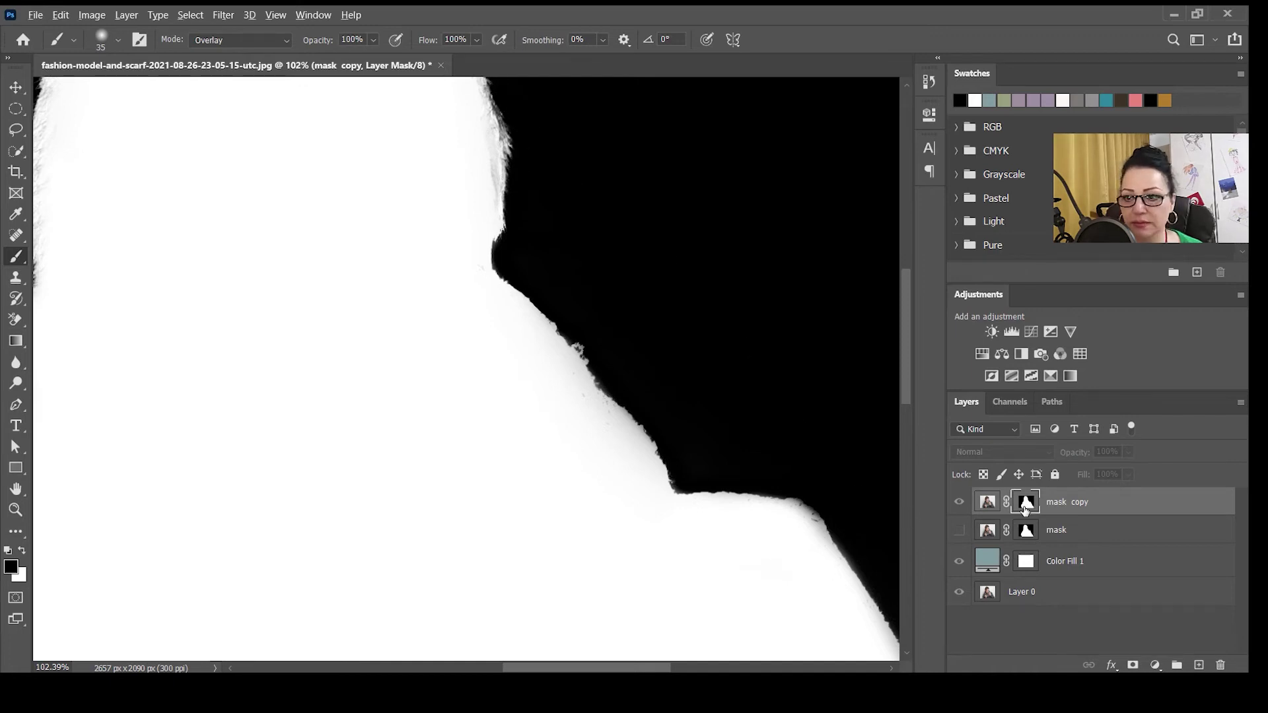
{"action": "left_click", "coordinate": [1024, 509], "text": "alt"}
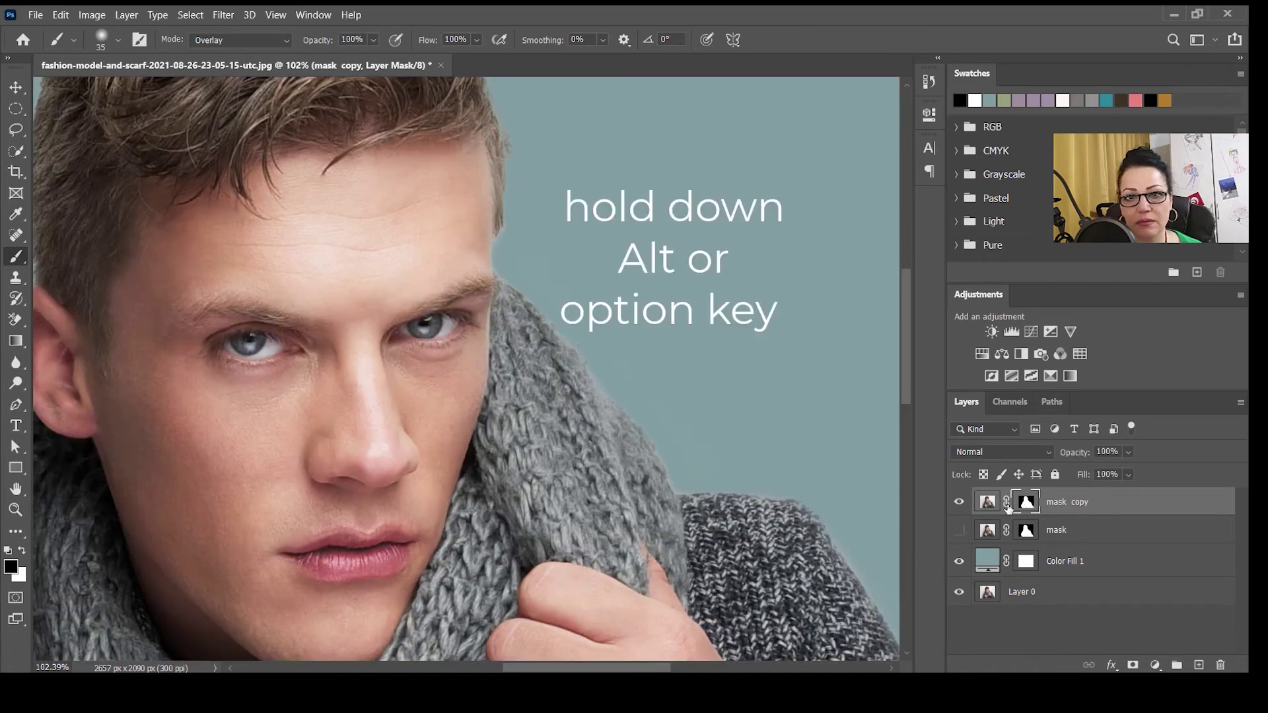
Step: Reopen the Color Fill 1 colour and preview the cutout against blue, purple, teal, green, yellow and orange hues
{"action": "scroll", "coordinate": [489, 407], "scroll_direction": "down", "scroll_amount": 5}
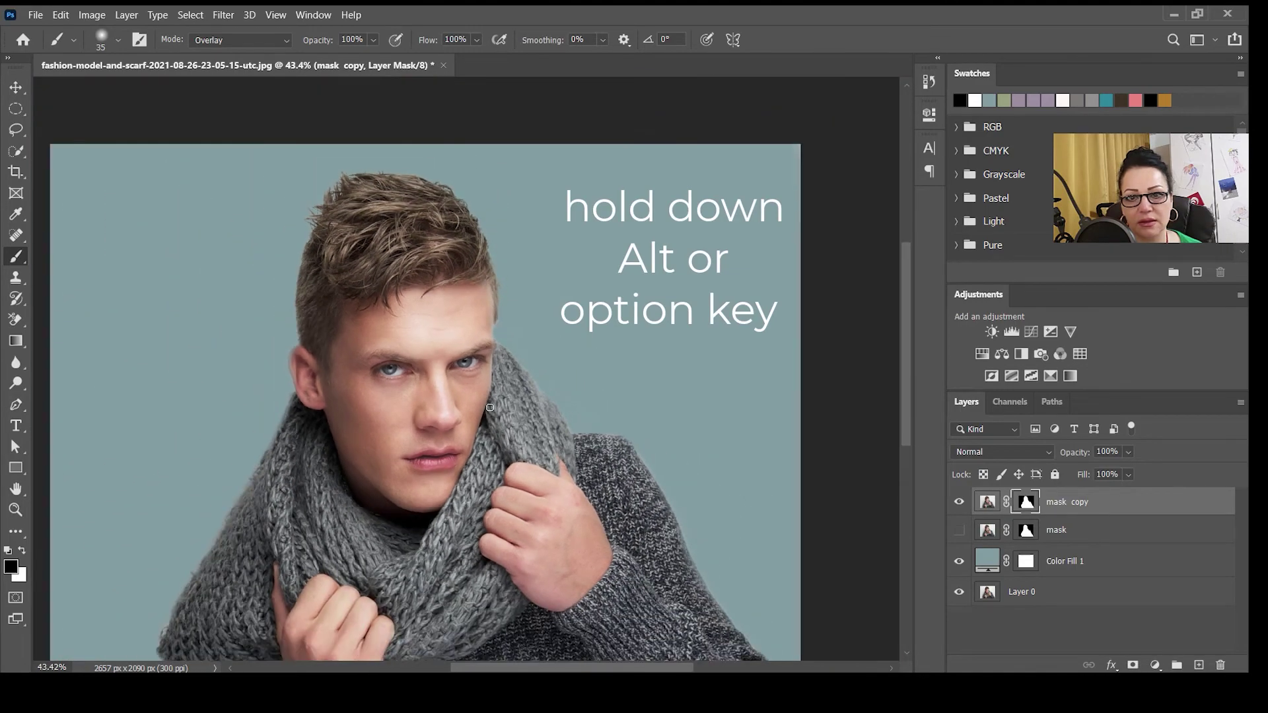
{"action": "scroll", "coordinate": [490, 407], "scroll_direction": "down", "scroll_amount": 1}
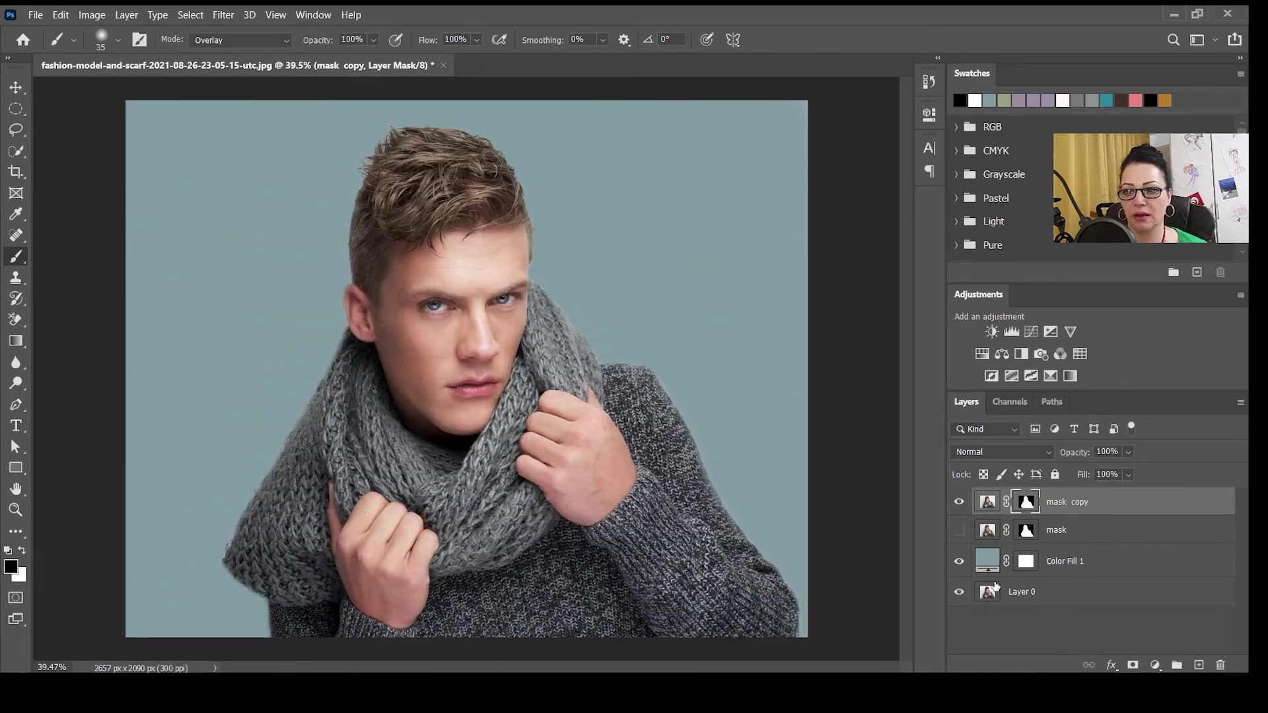
{"action": "double_click", "coordinate": [987, 561]}
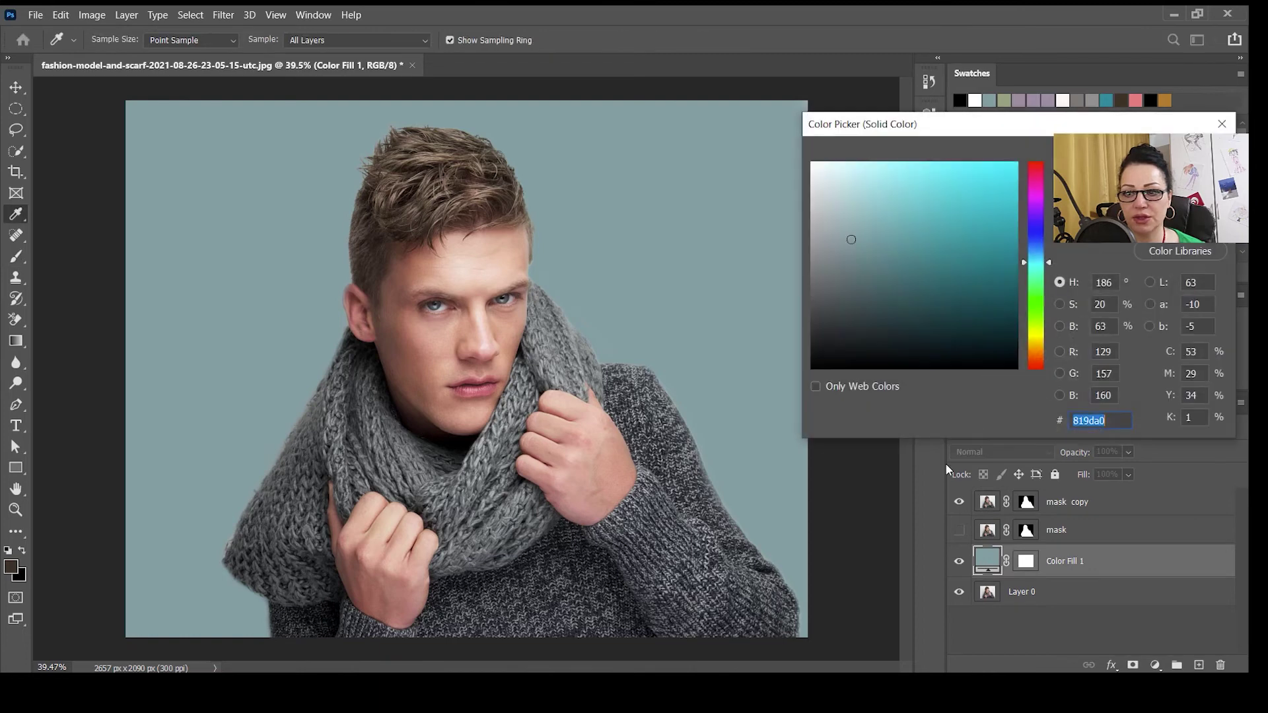
{"action": "left_click", "coordinate": [1037, 240]}
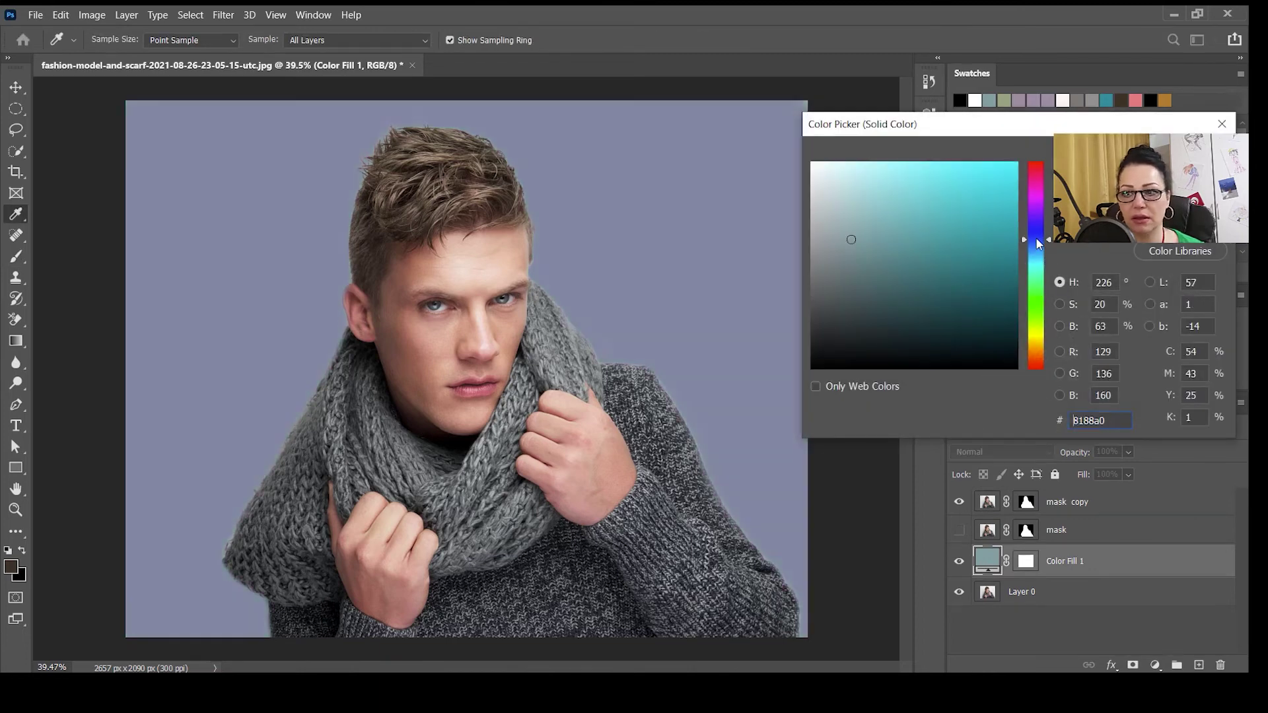
{"action": "left_click", "coordinate": [1037, 210]}
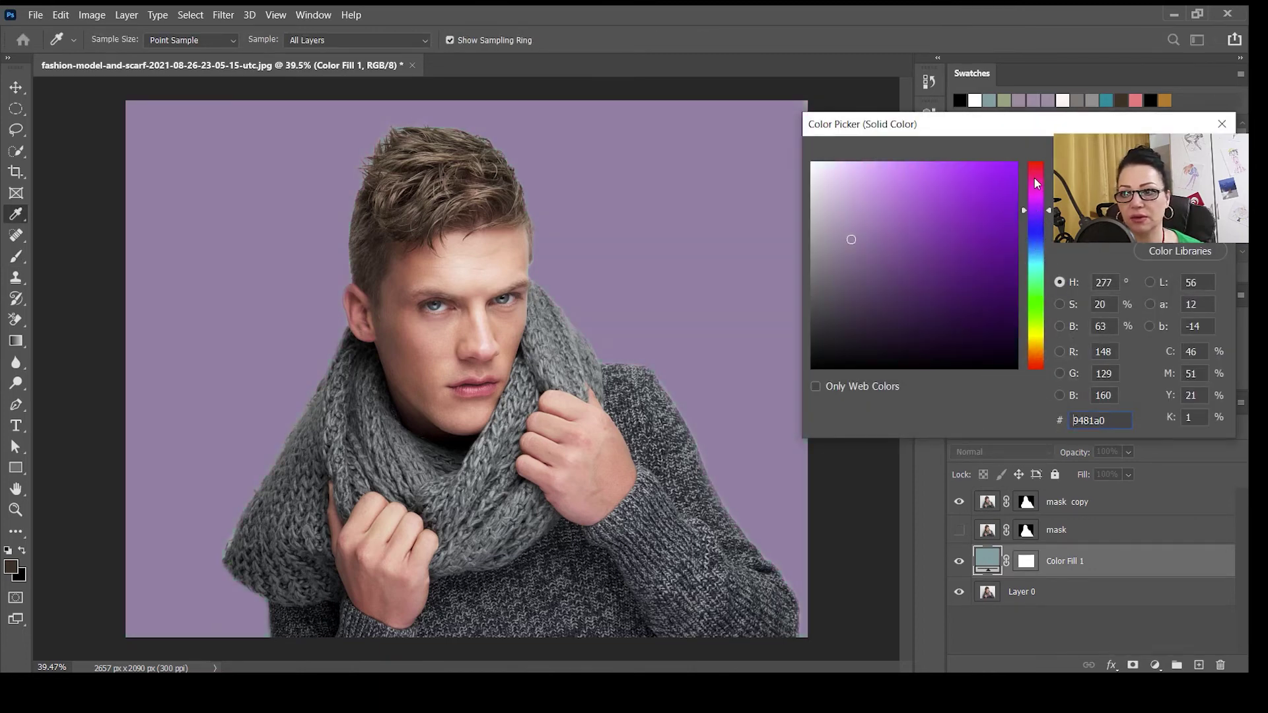
{"action": "left_click", "coordinate": [1036, 269]}
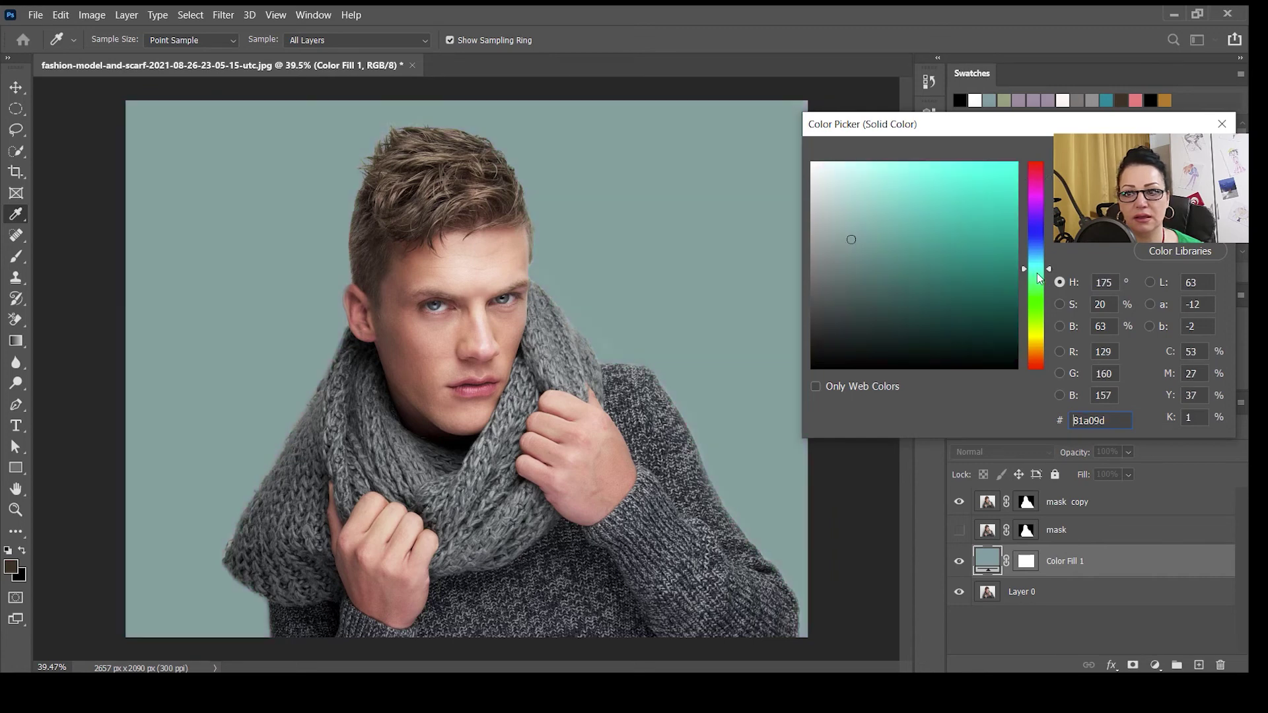
{"action": "left_click", "coordinate": [1035, 310]}
{"action": "left_click", "coordinate": [1035, 341]}
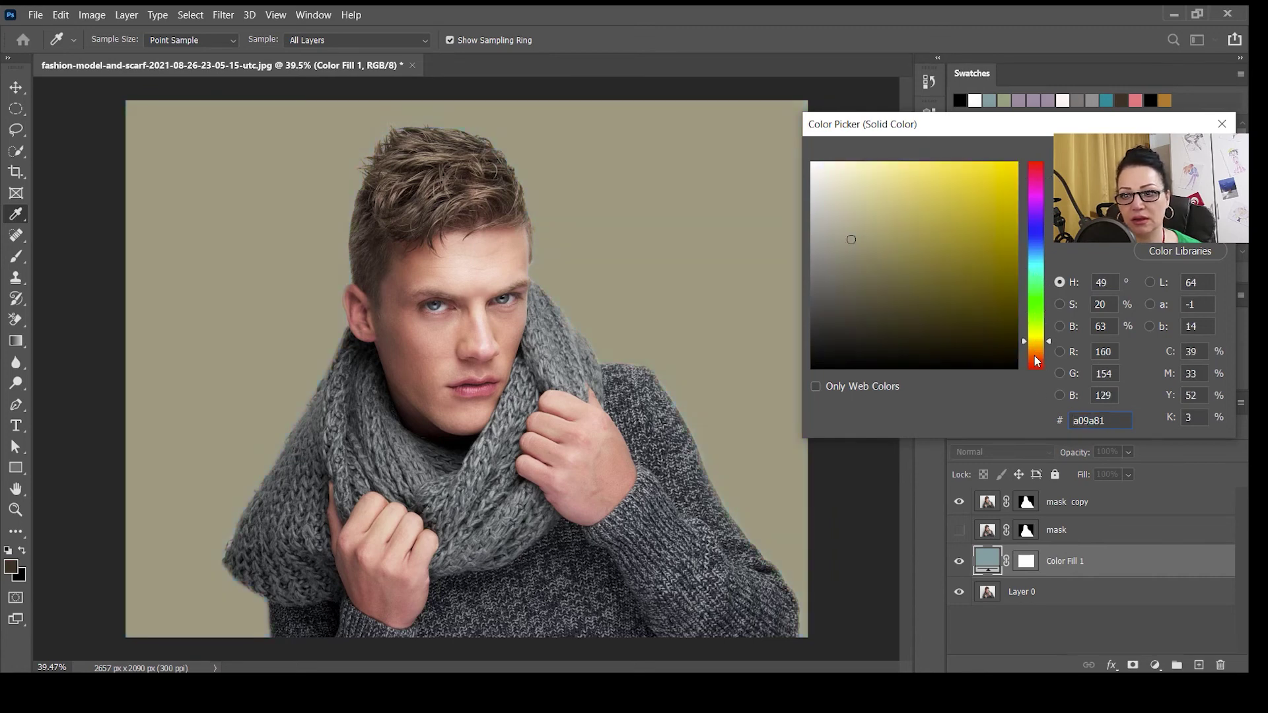
{"action": "left_click", "coordinate": [1034, 356]}
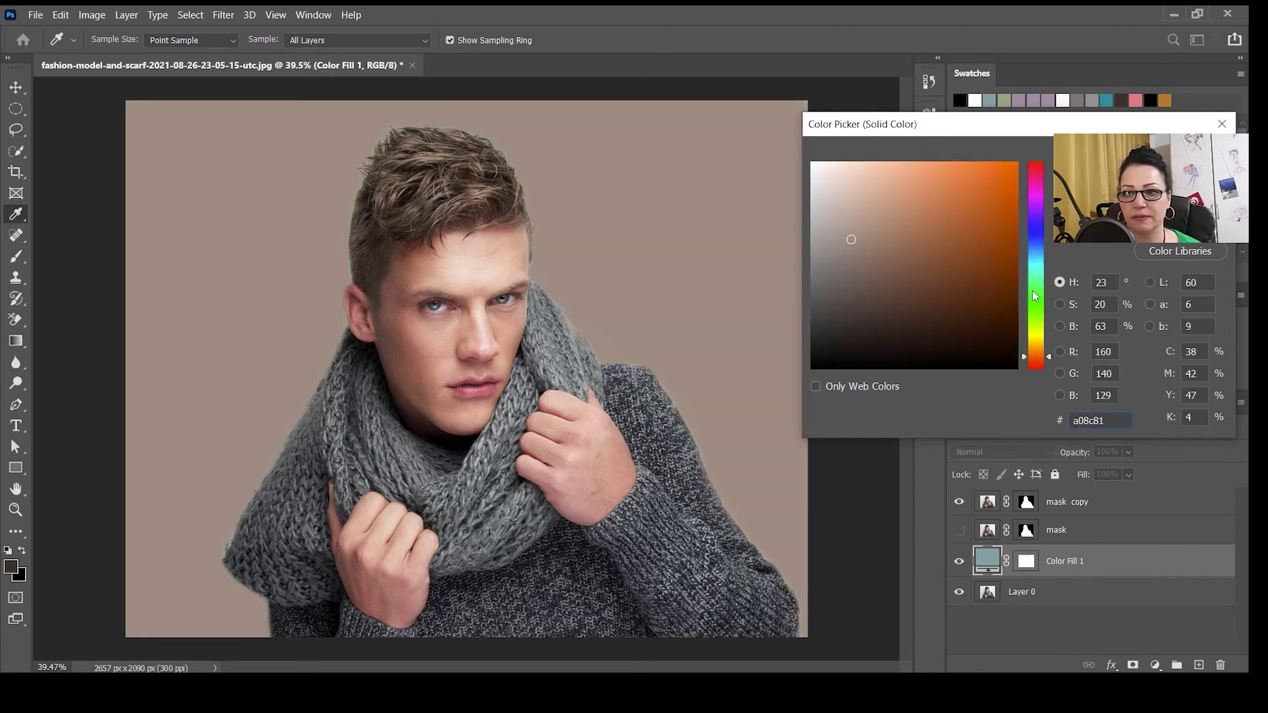
Step: Set the Color Fill 1 background colour to hex 9f8f9f and apply it
{"action": "left_click_drag", "start_coordinate": [1110, 421], "coordinate": [1047, 430]}
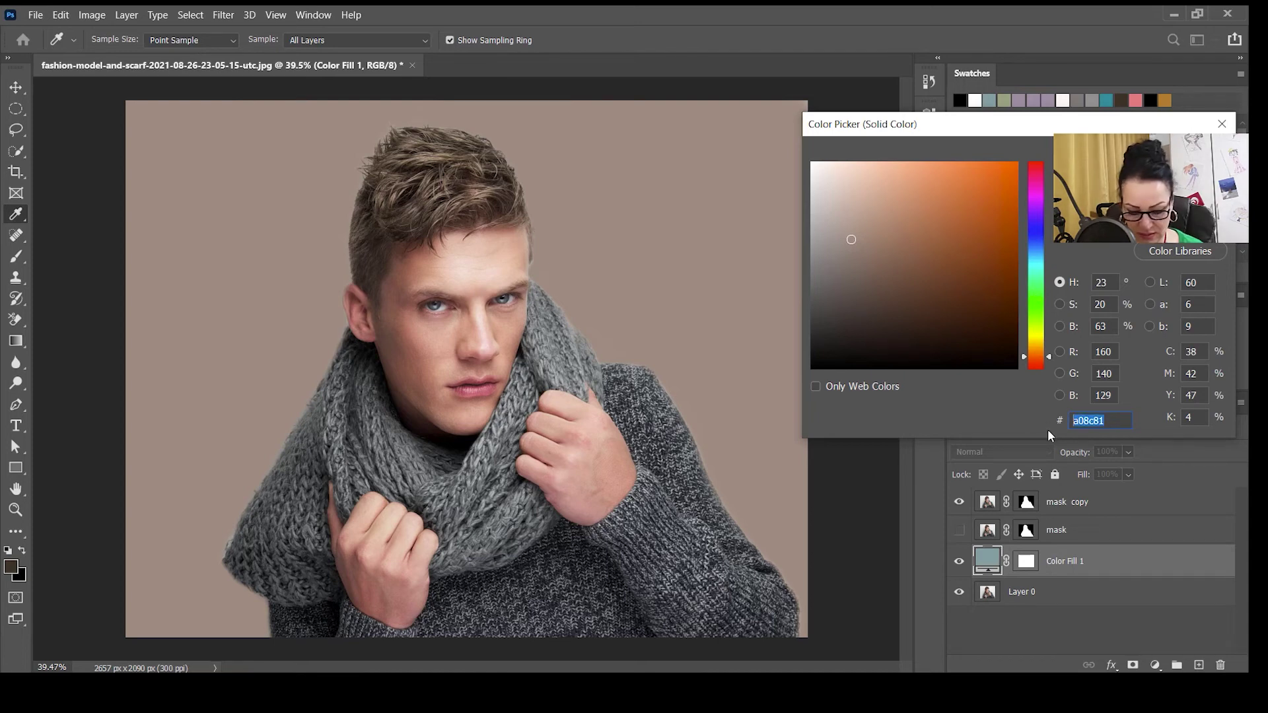
{"action": "type", "text": "9f"}
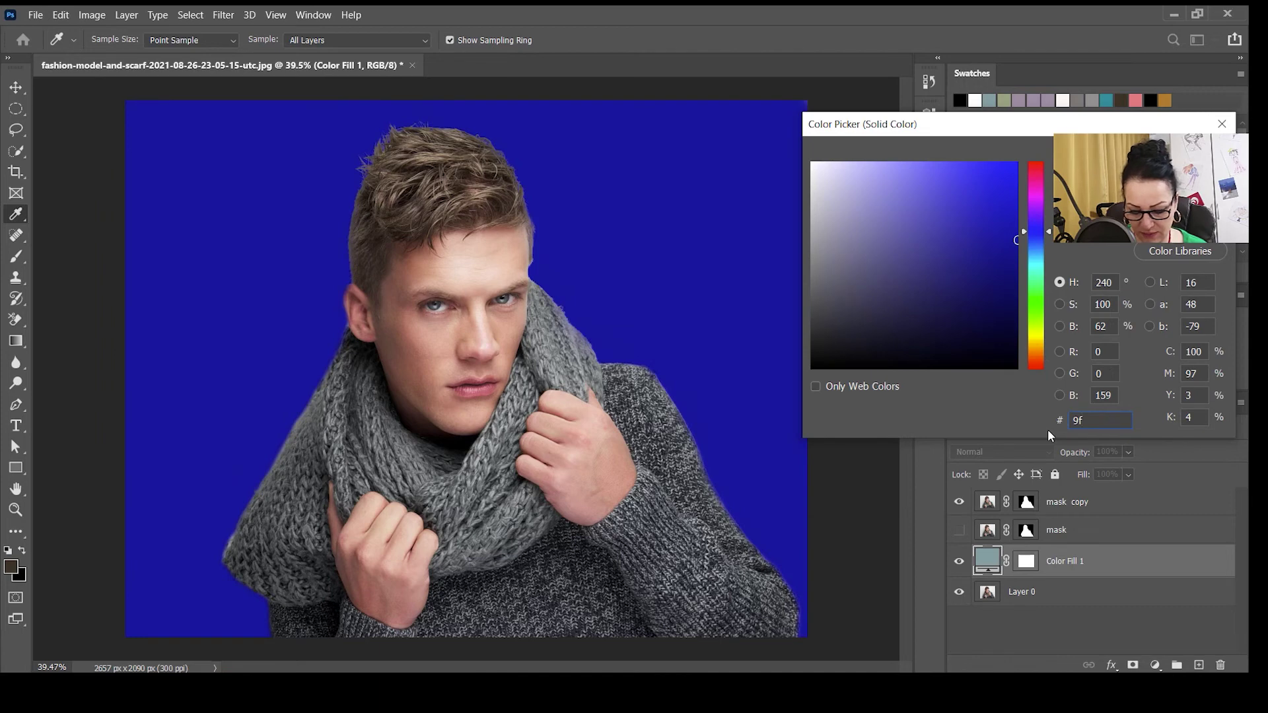
{"action": "type", "text": "8"}
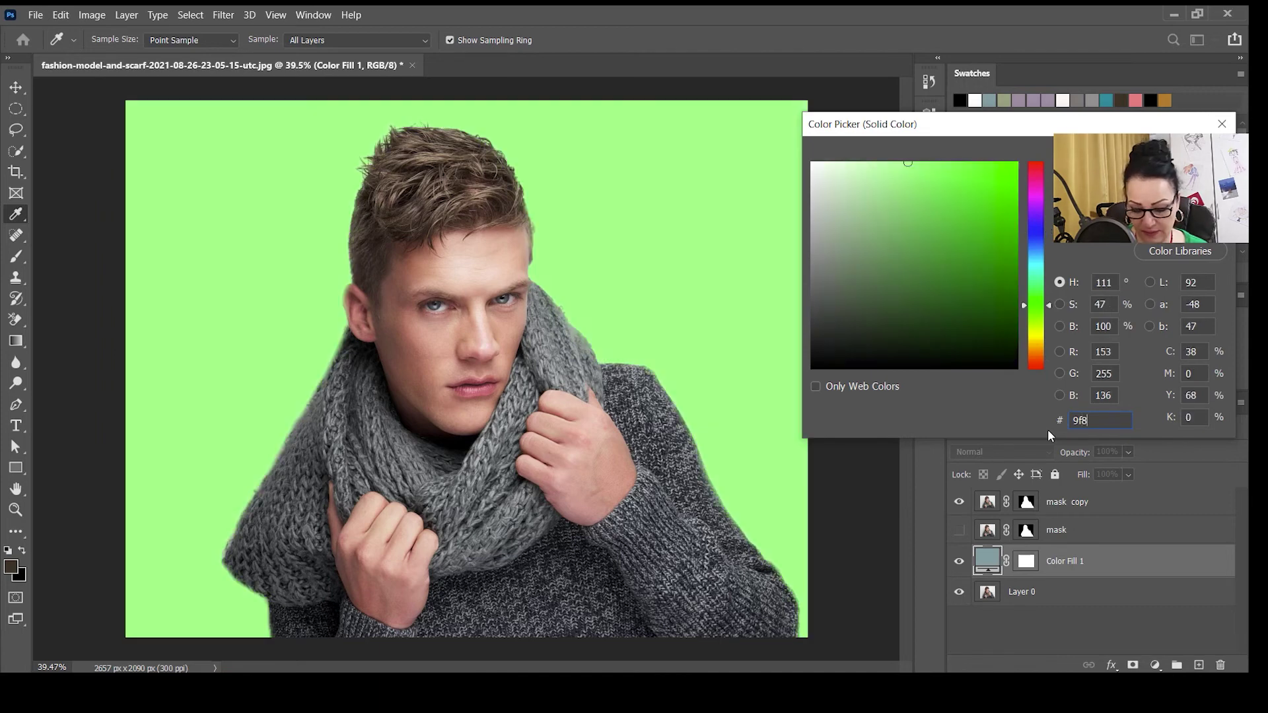
{"action": "type", "text": "f"}
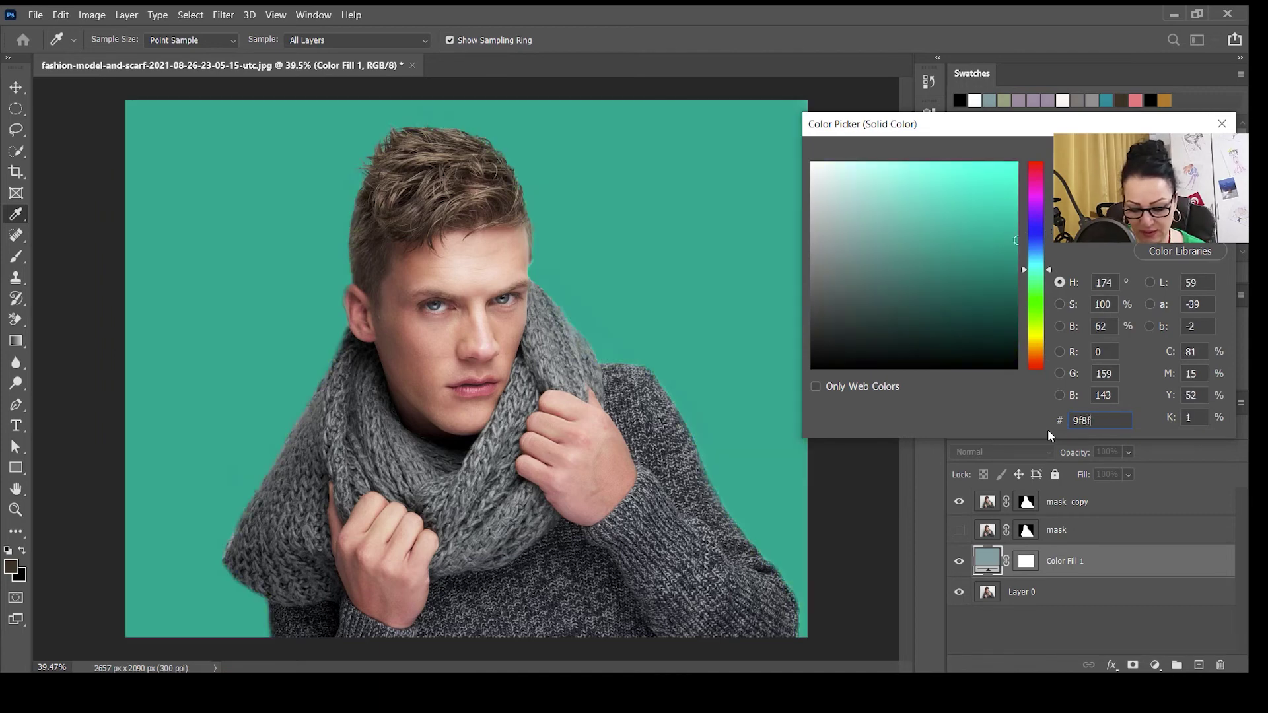
{"action": "key", "text": "BackSpace"}
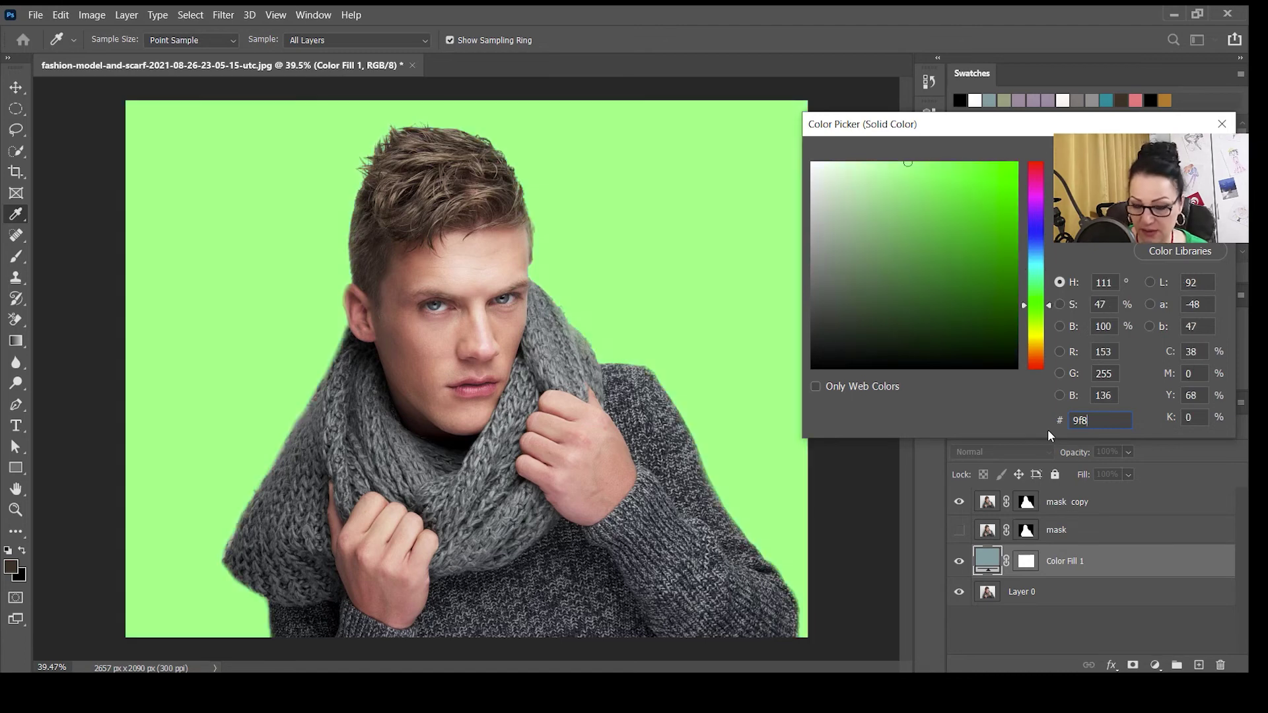
{"action": "key", "text": "BackSpace"}
{"action": "key", "text": "BackSpace"}
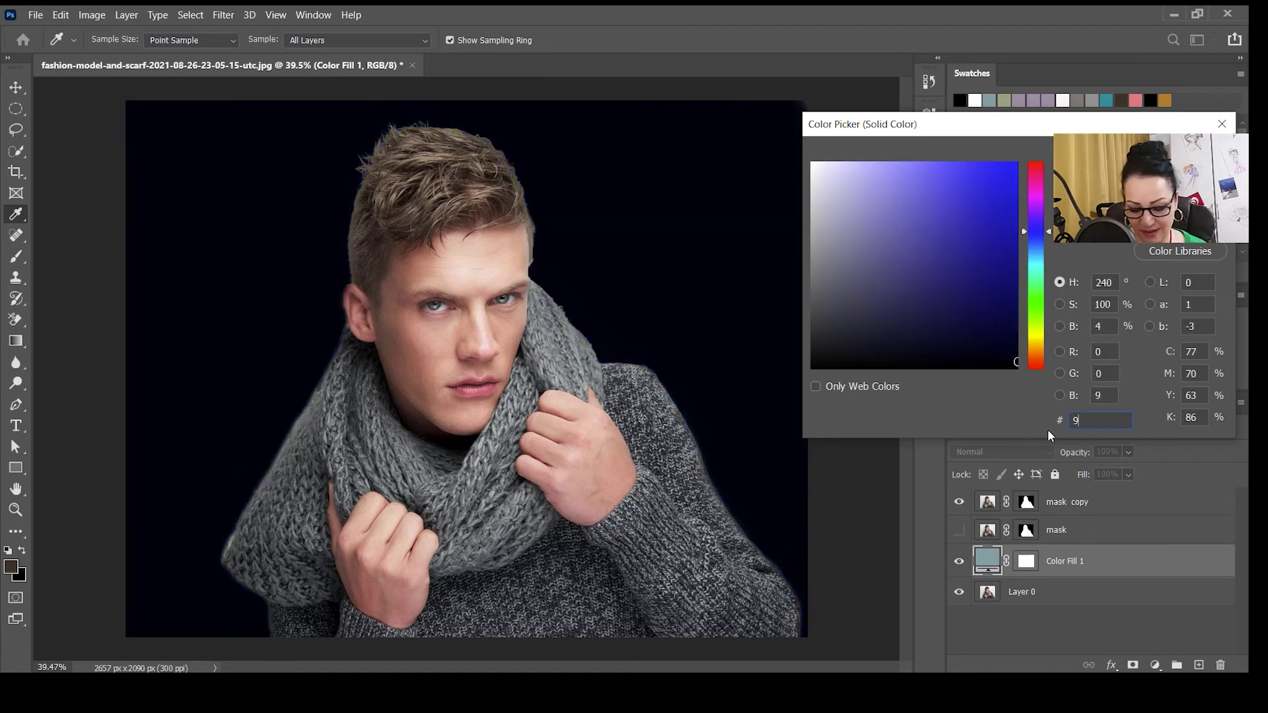
{"action": "type", "text": "f8f9f"}
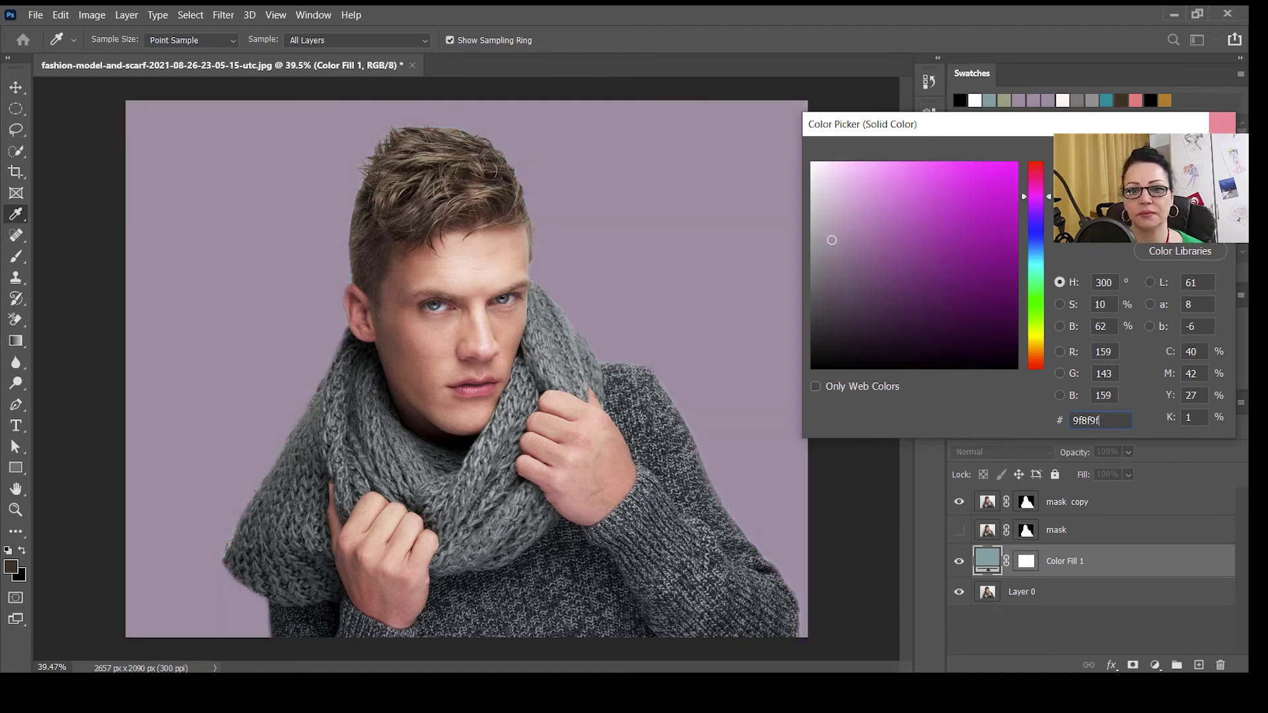
{"action": "key", "text": "Return"}
{"action": "key", "text": "b"}
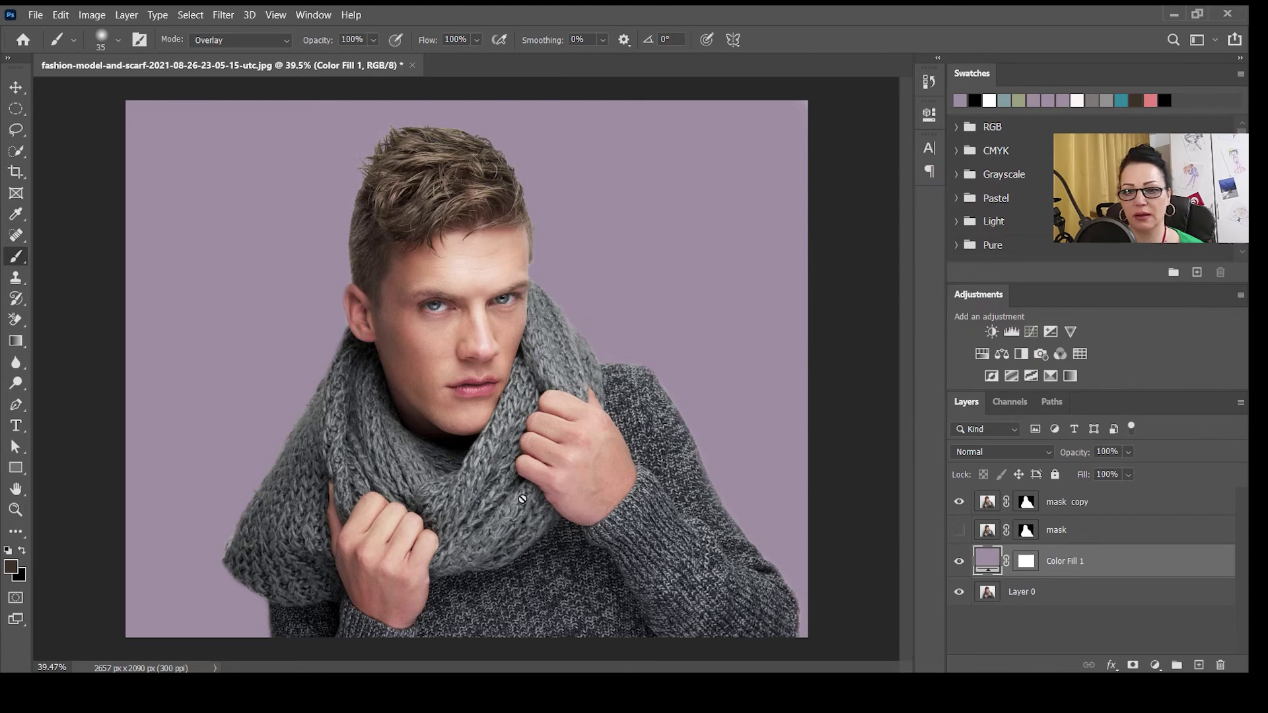
Step: Show the available eraser tool variants without choosing one, and make the Move Tool active
{"action": "left_click", "coordinate": [16, 88]}
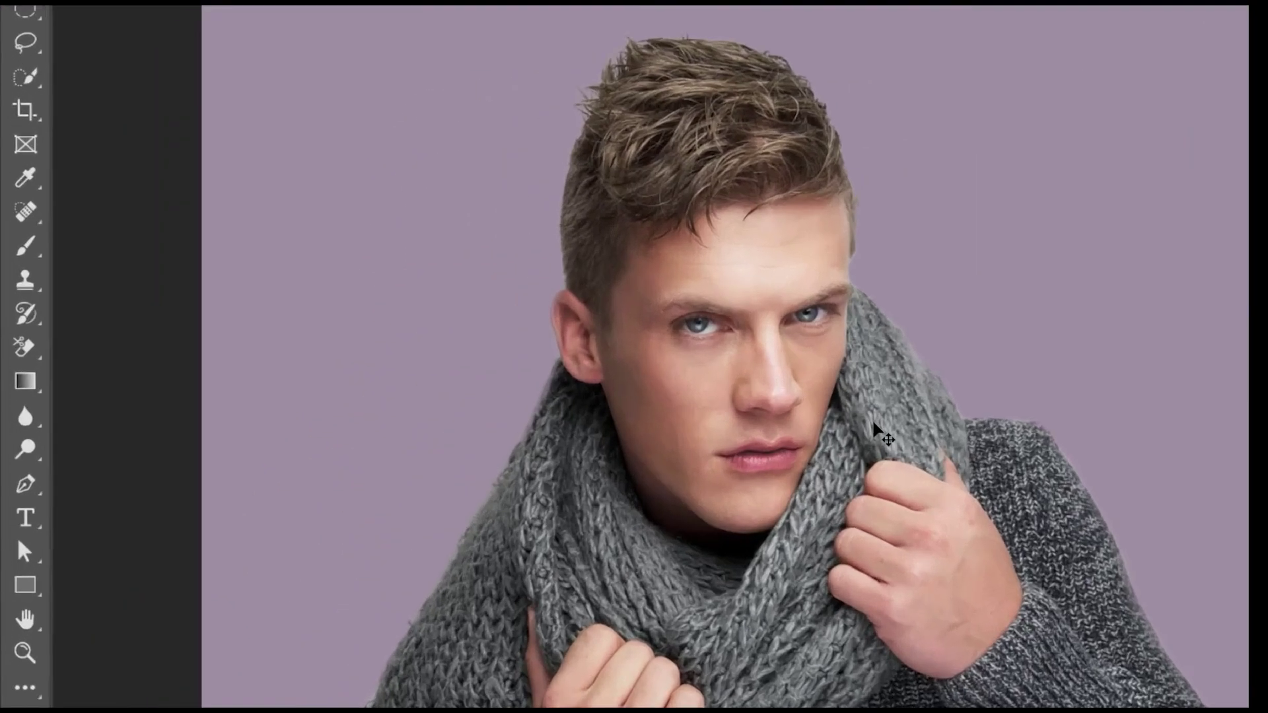
{"action": "right_click", "coordinate": [16, 319]}
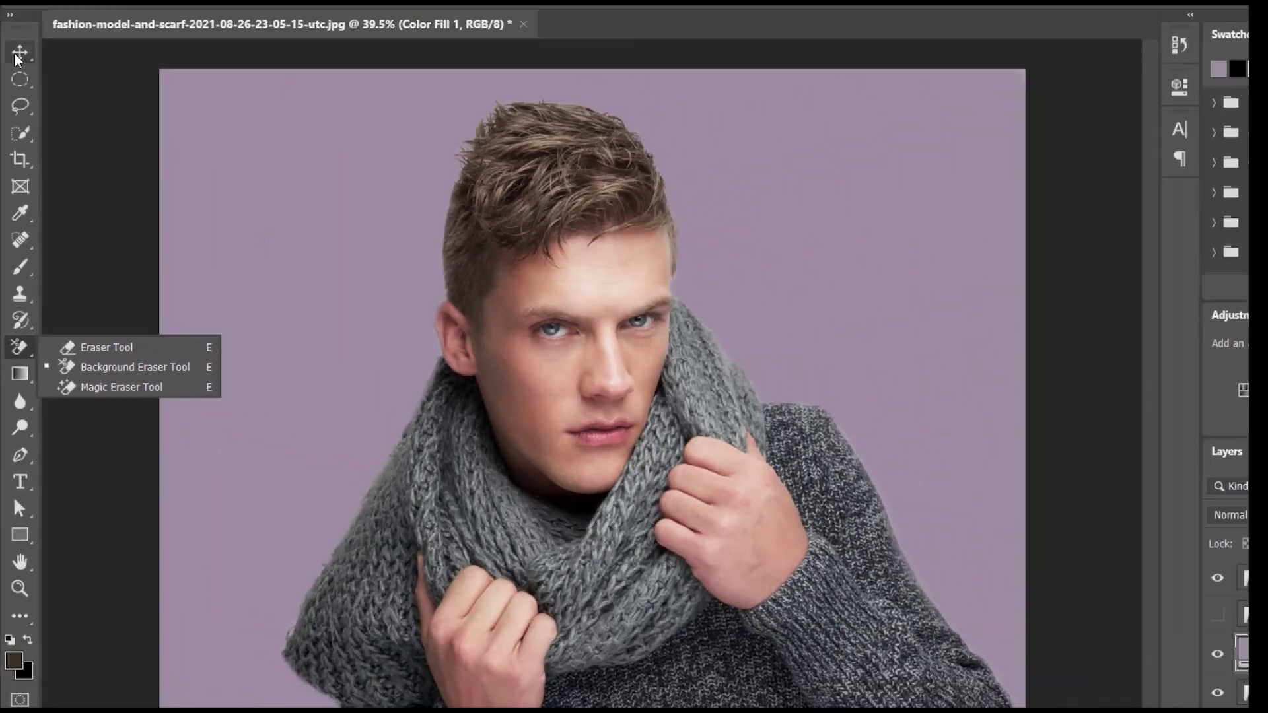
{"action": "left_click", "coordinate": [16, 55]}
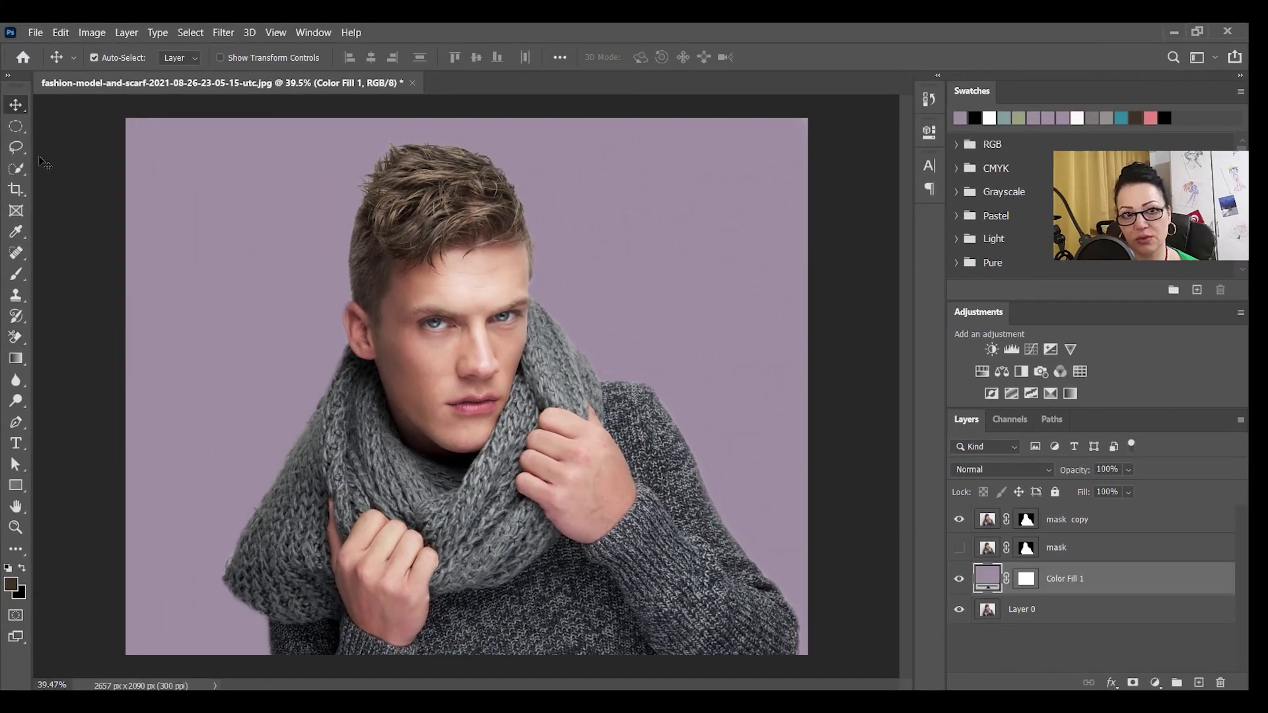